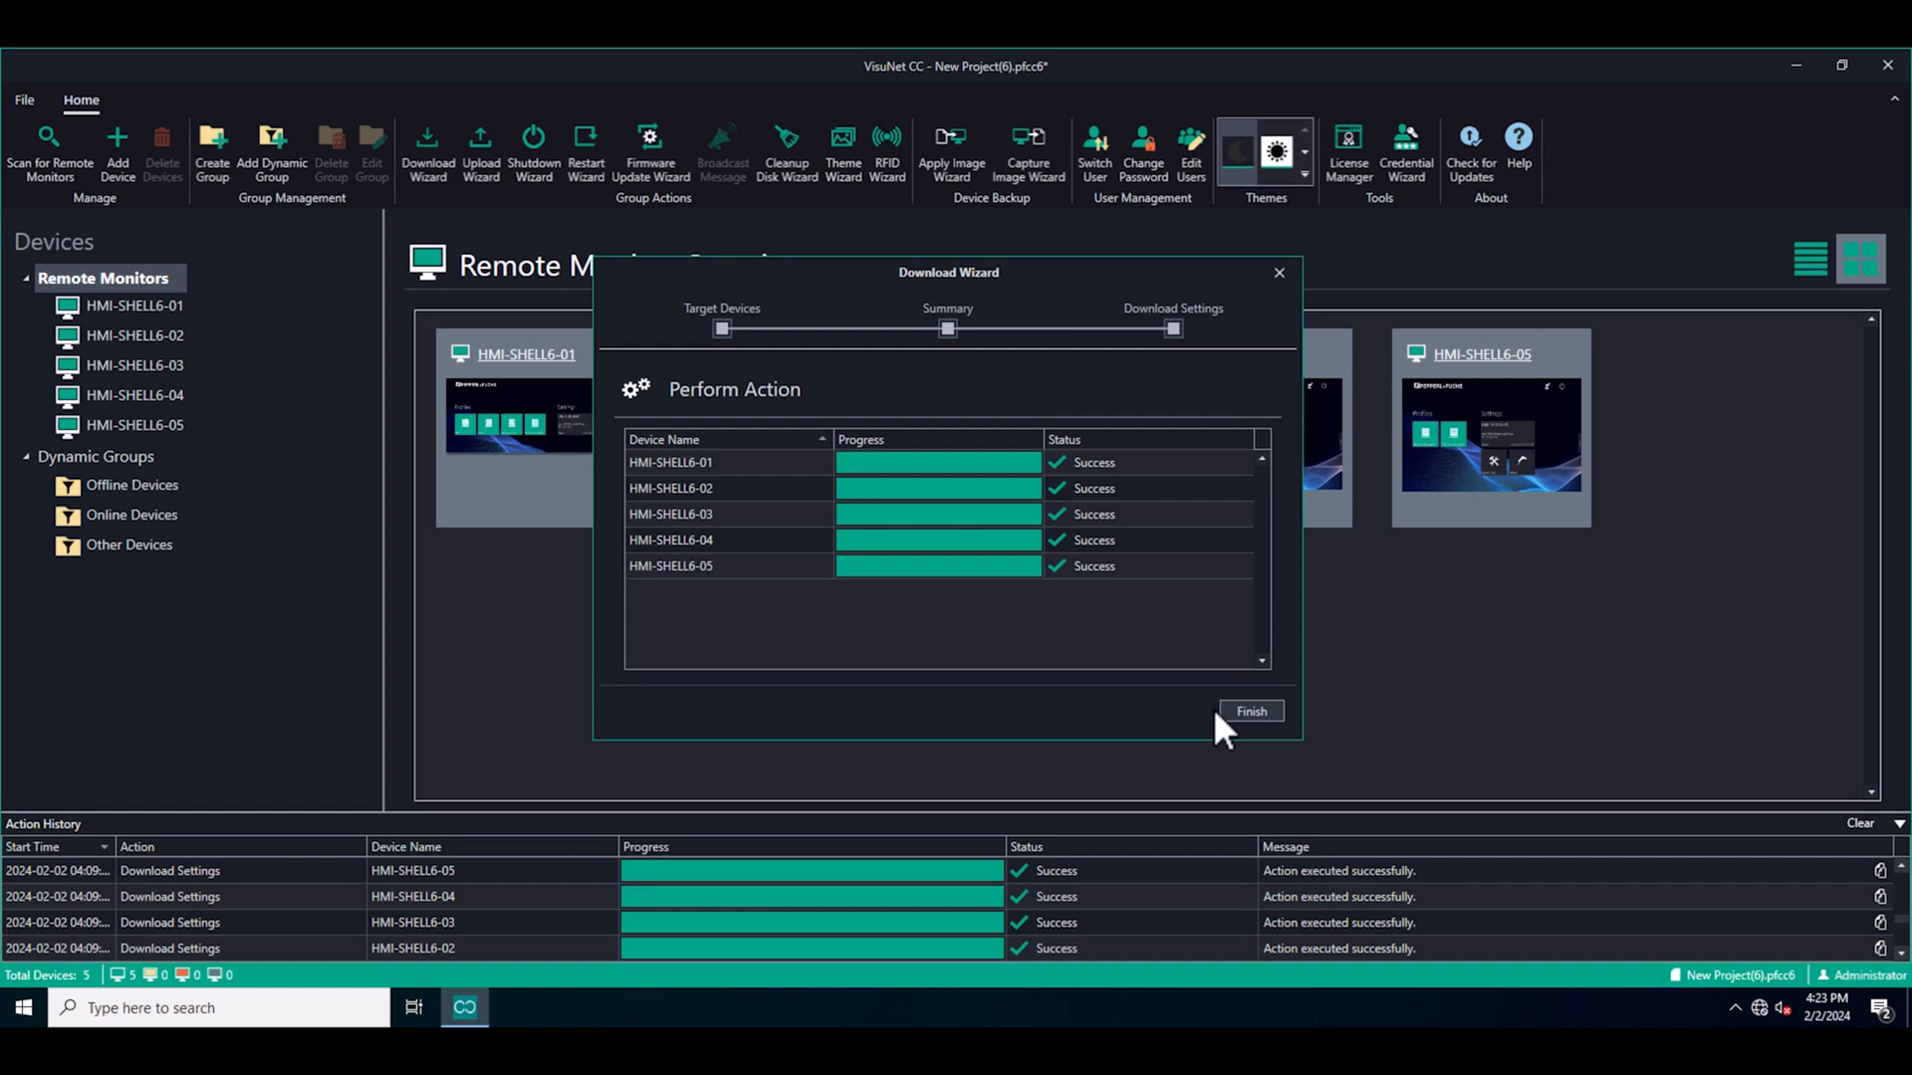
Finish the Download Wizard and open the License Manager
{"action": "left_click", "coordinate": [1271, 711]}
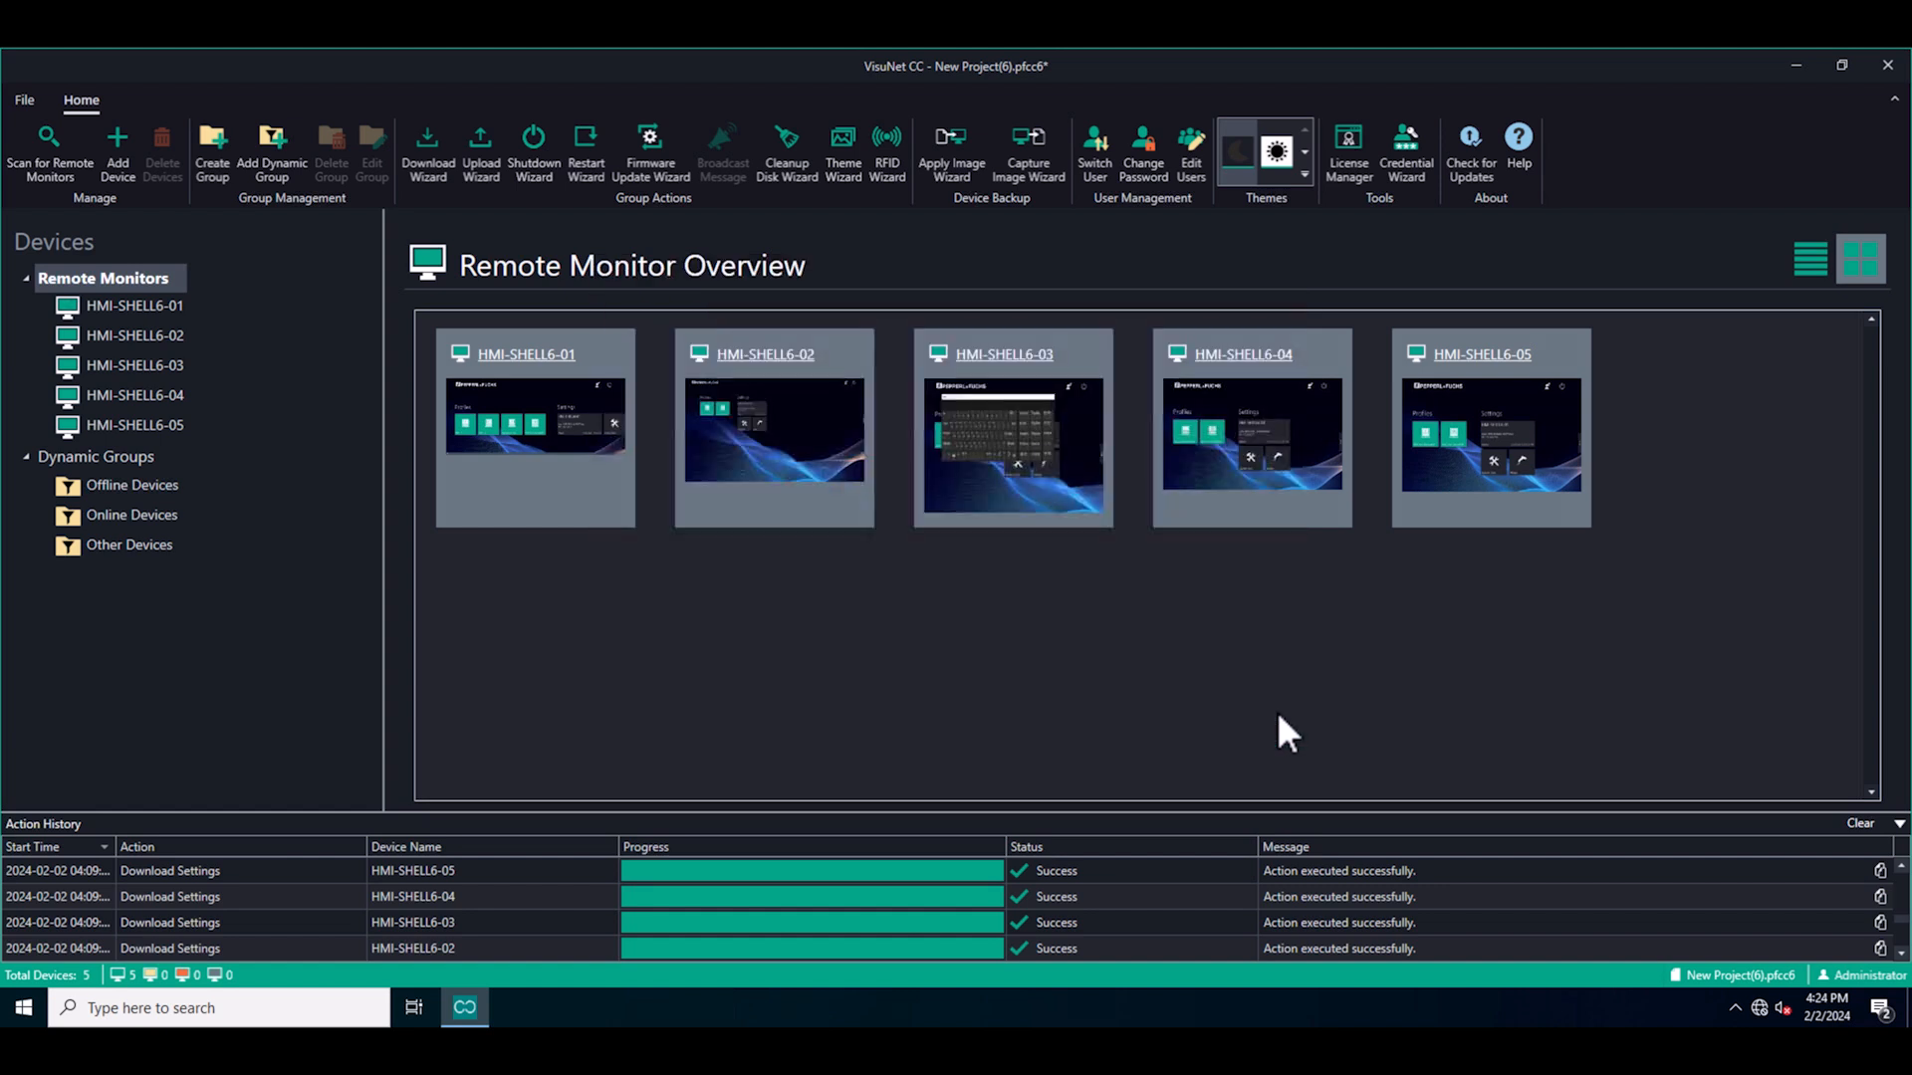
{"action": "left_click", "coordinate": [1367, 179]}
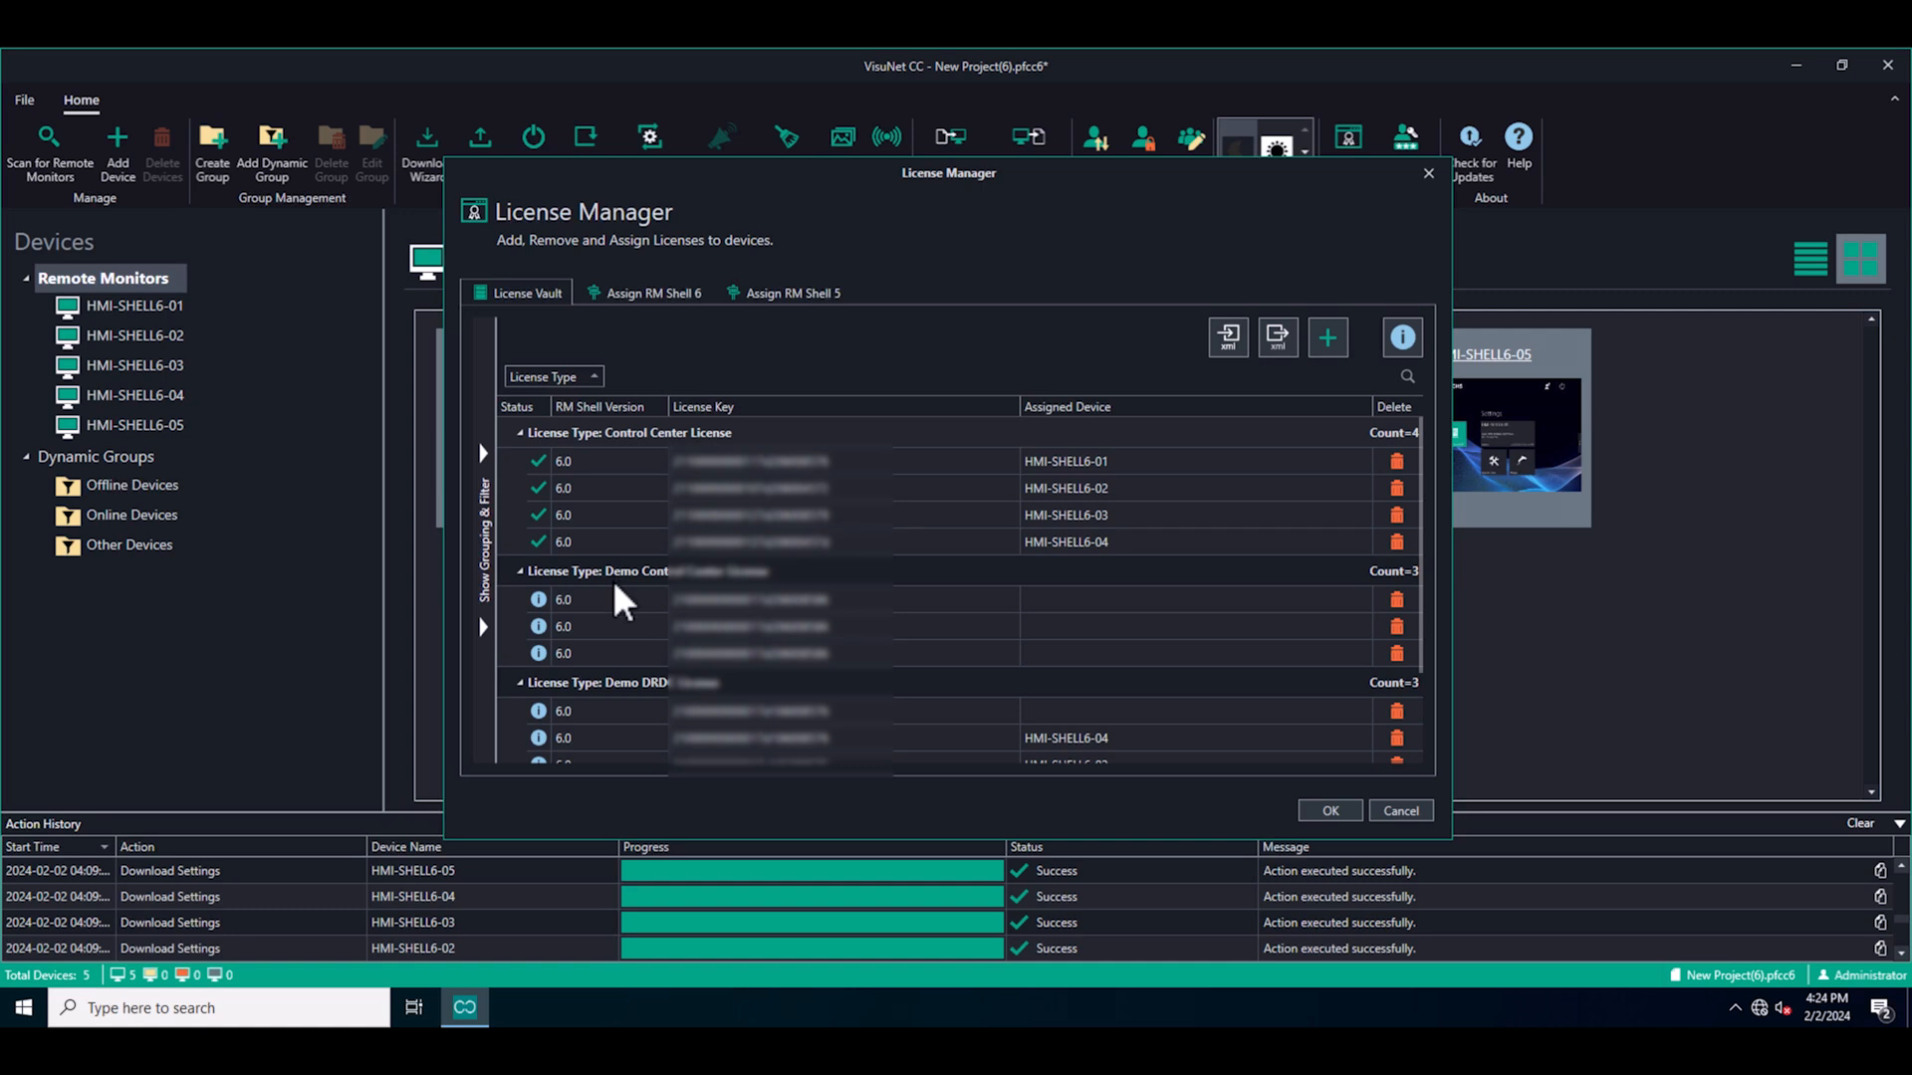
Examine the License Vault's grouping and filter options and the License Manager's info text
{"action": "left_click", "coordinate": [486, 578]}
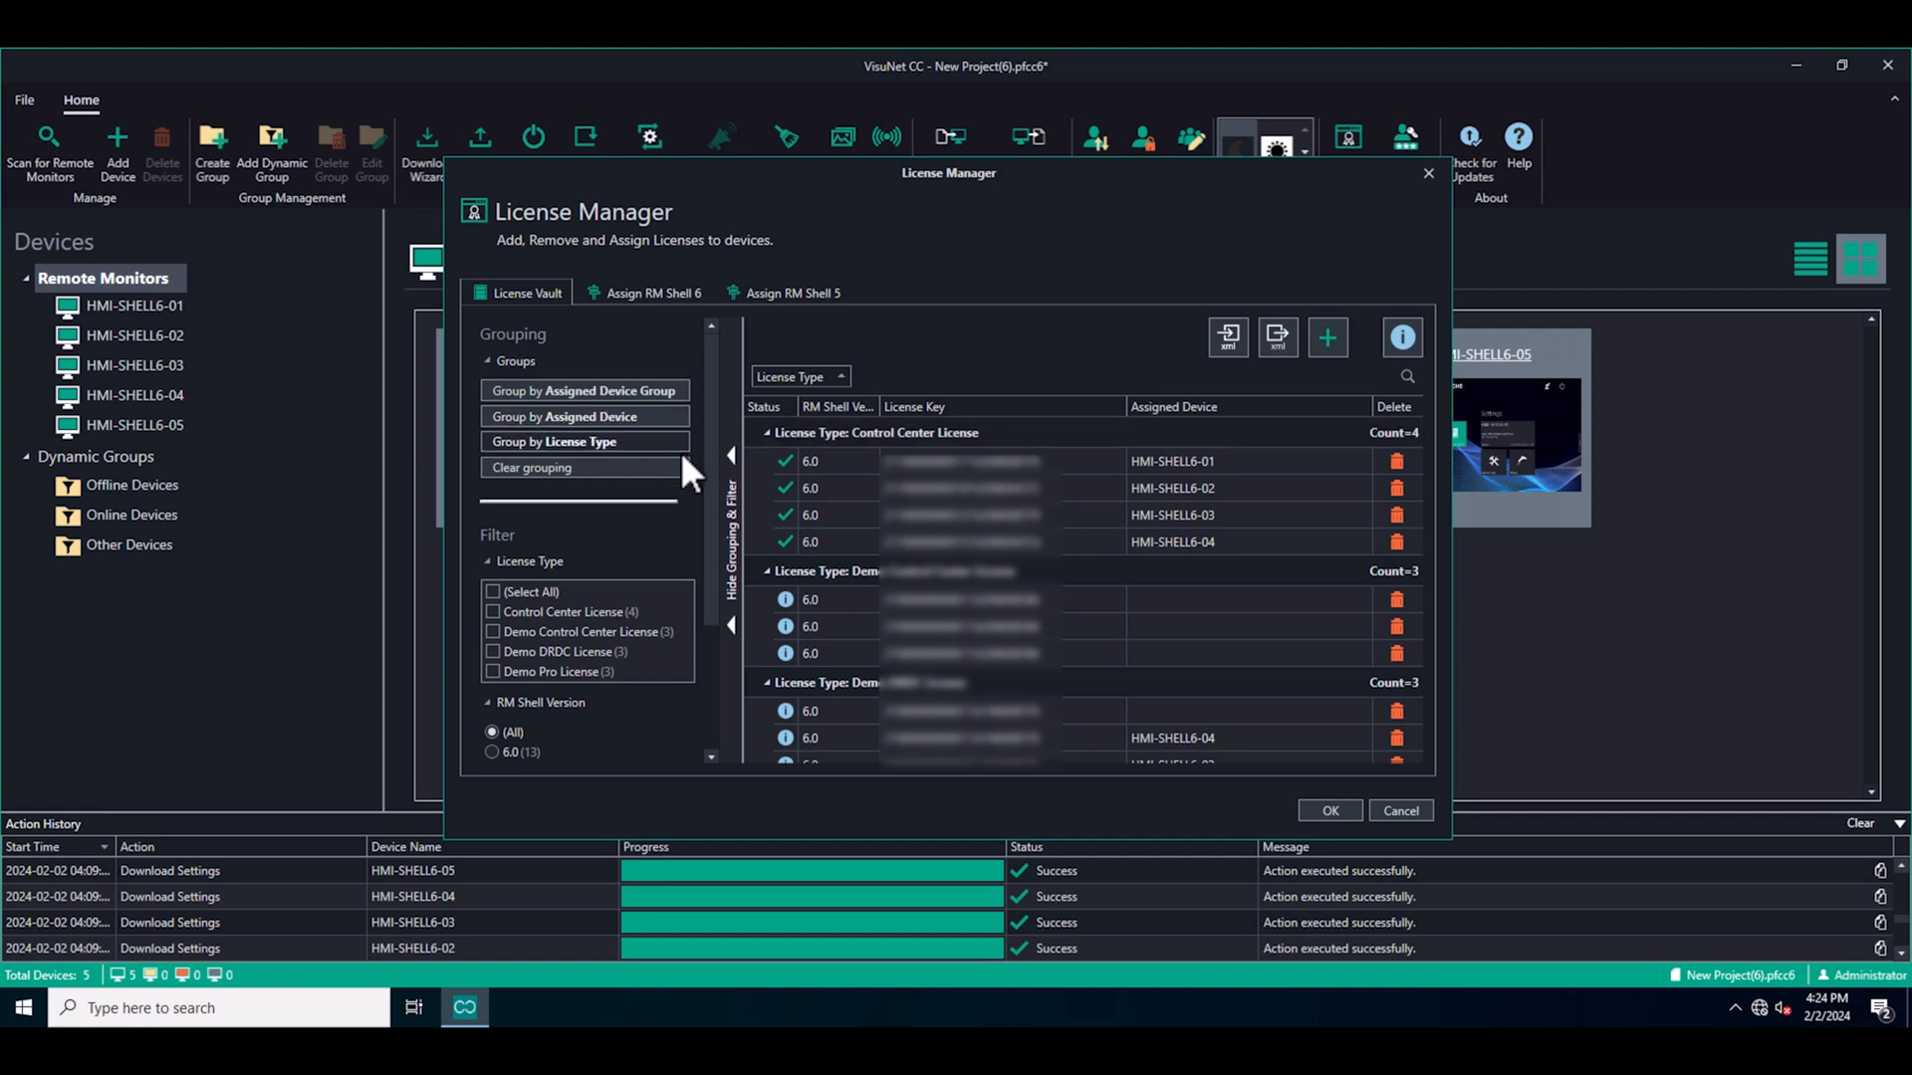
{"action": "left_click", "coordinate": [728, 408]}
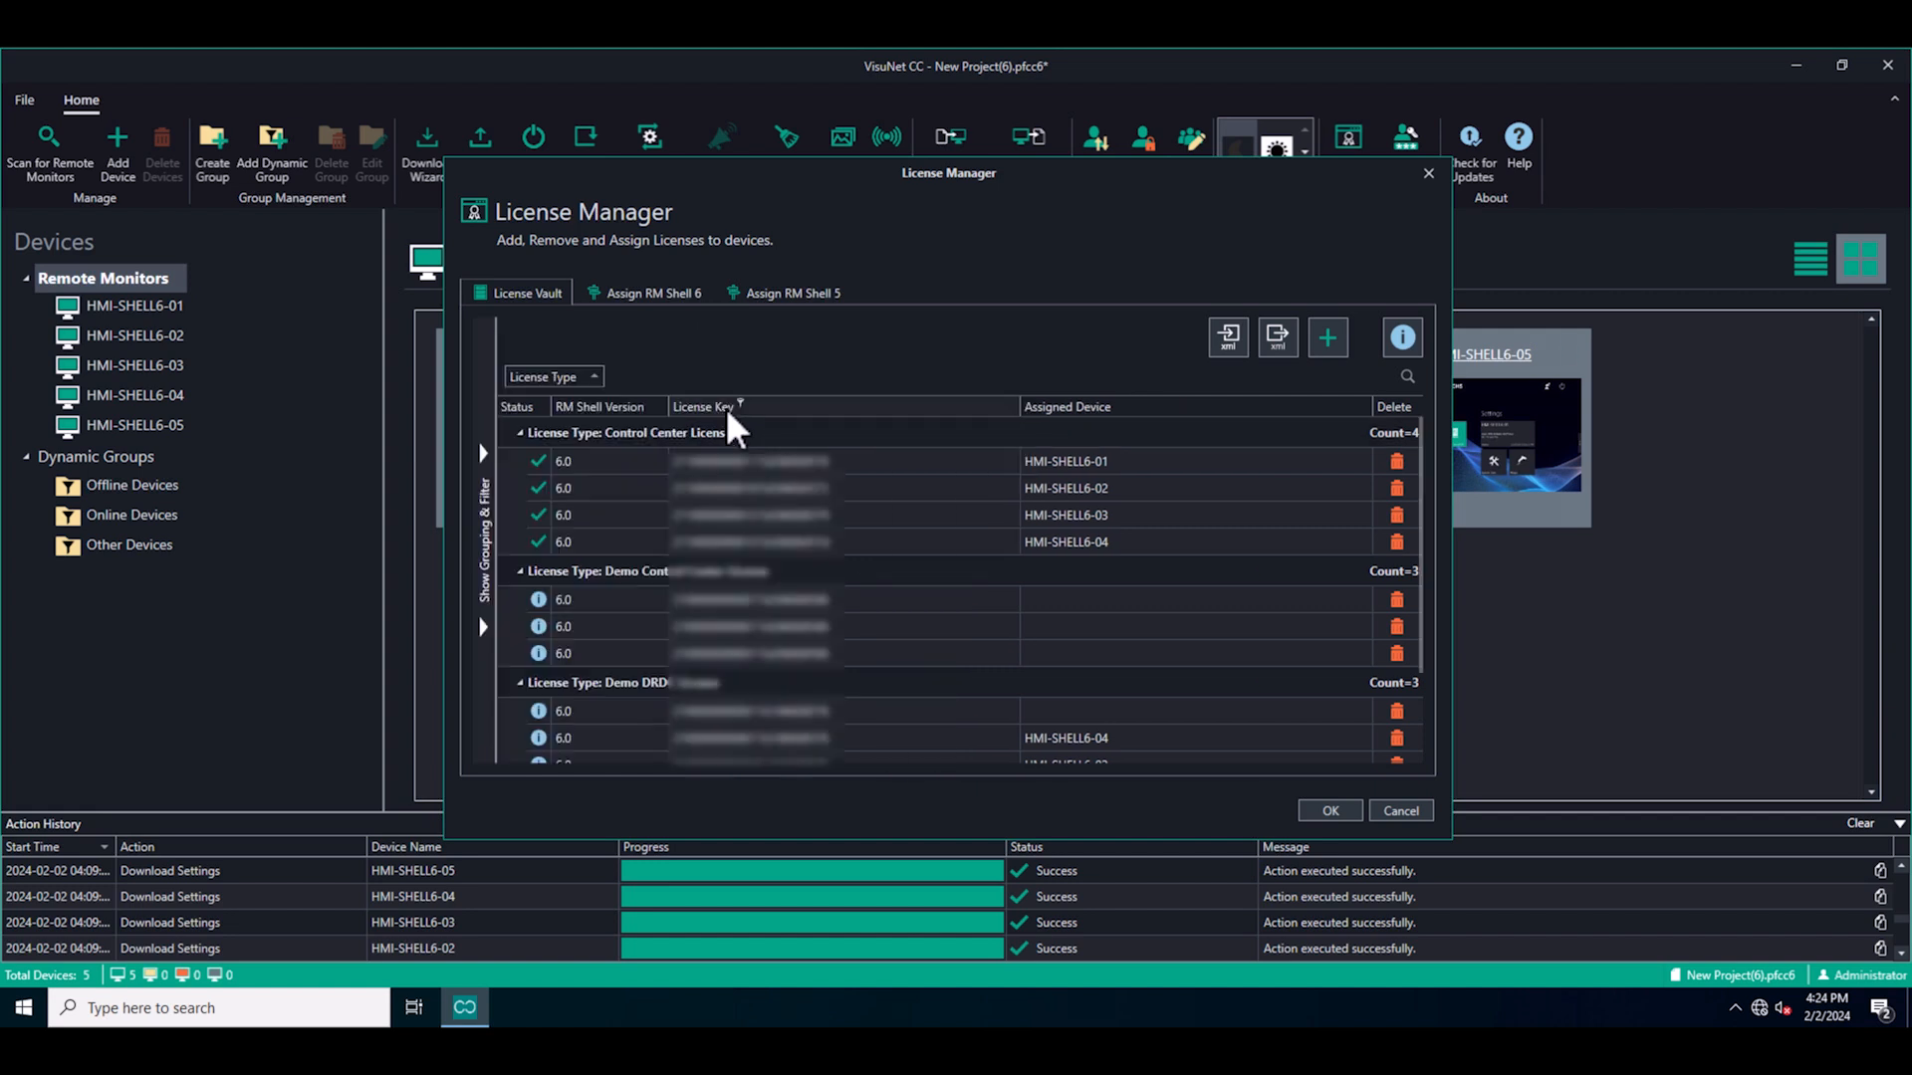
{"action": "left_click", "coordinate": [1398, 343]}
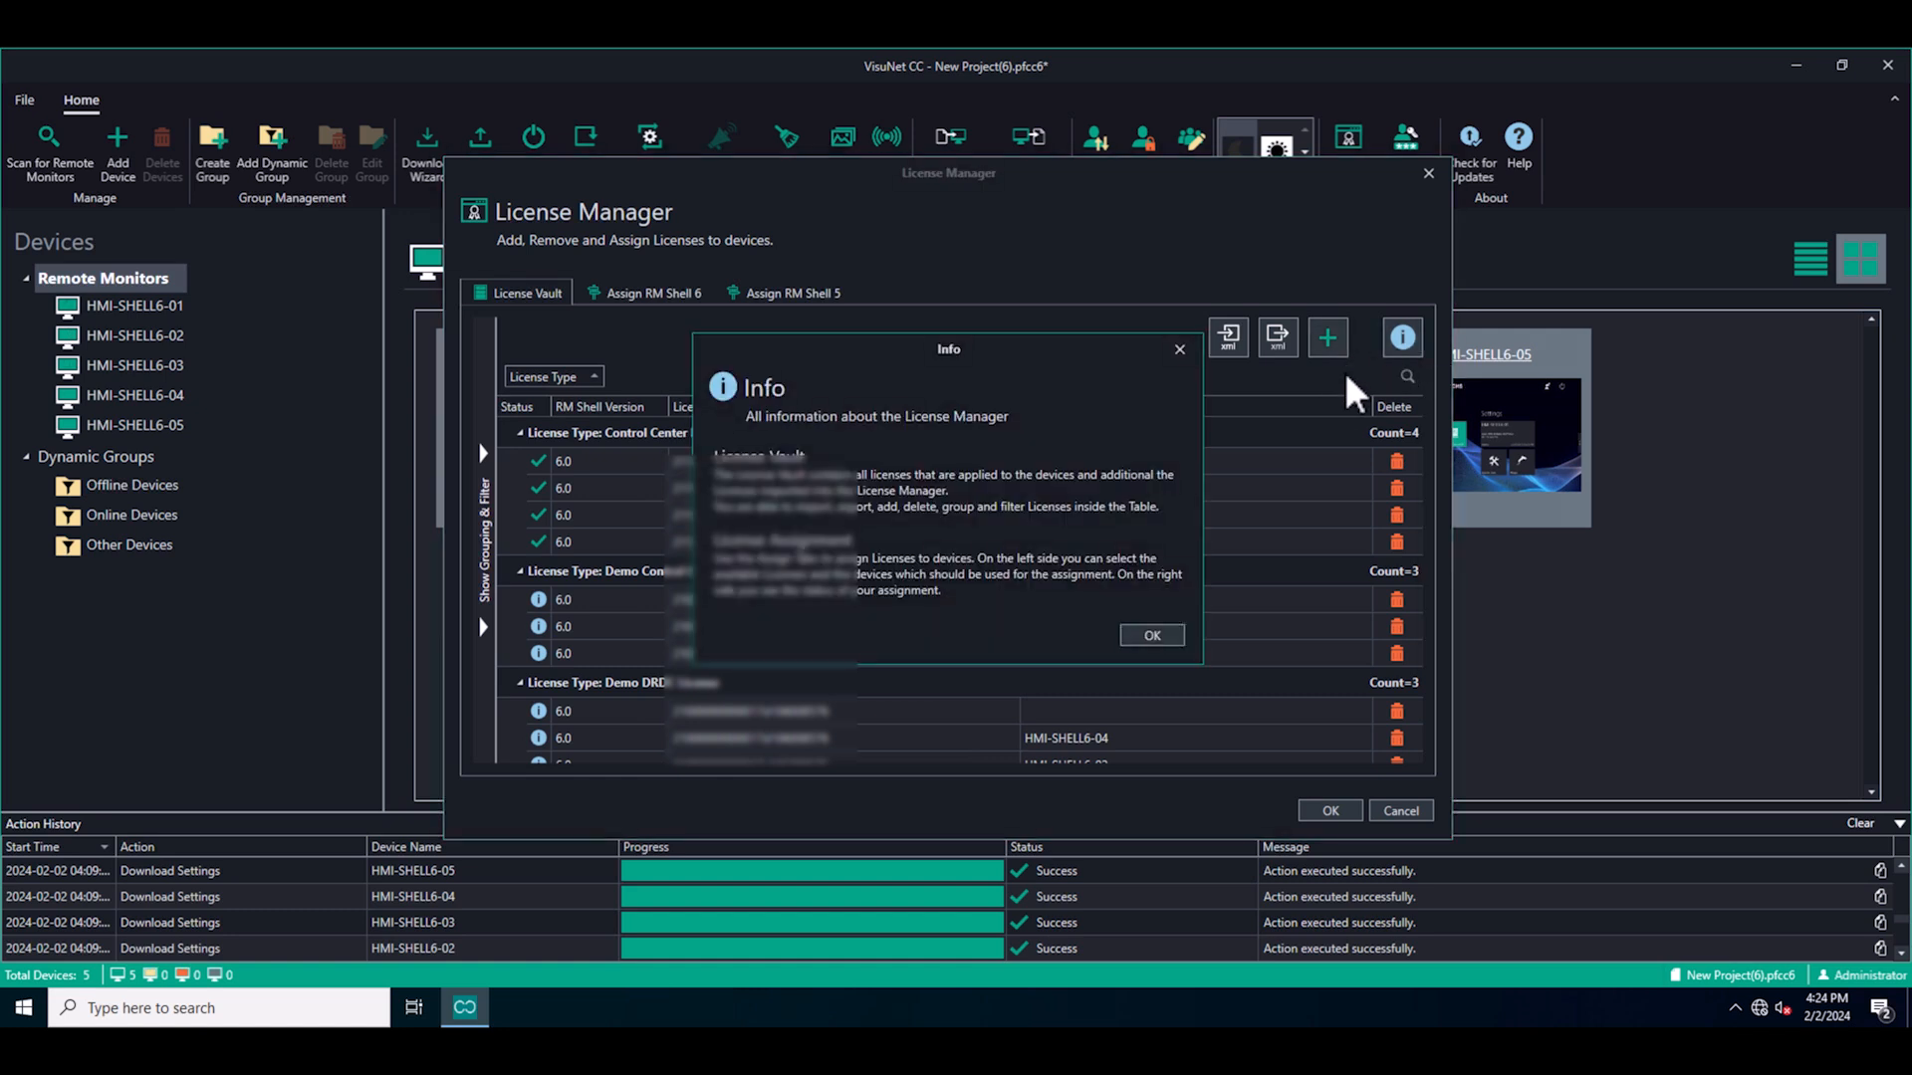
{"action": "left_click", "coordinate": [1175, 637]}
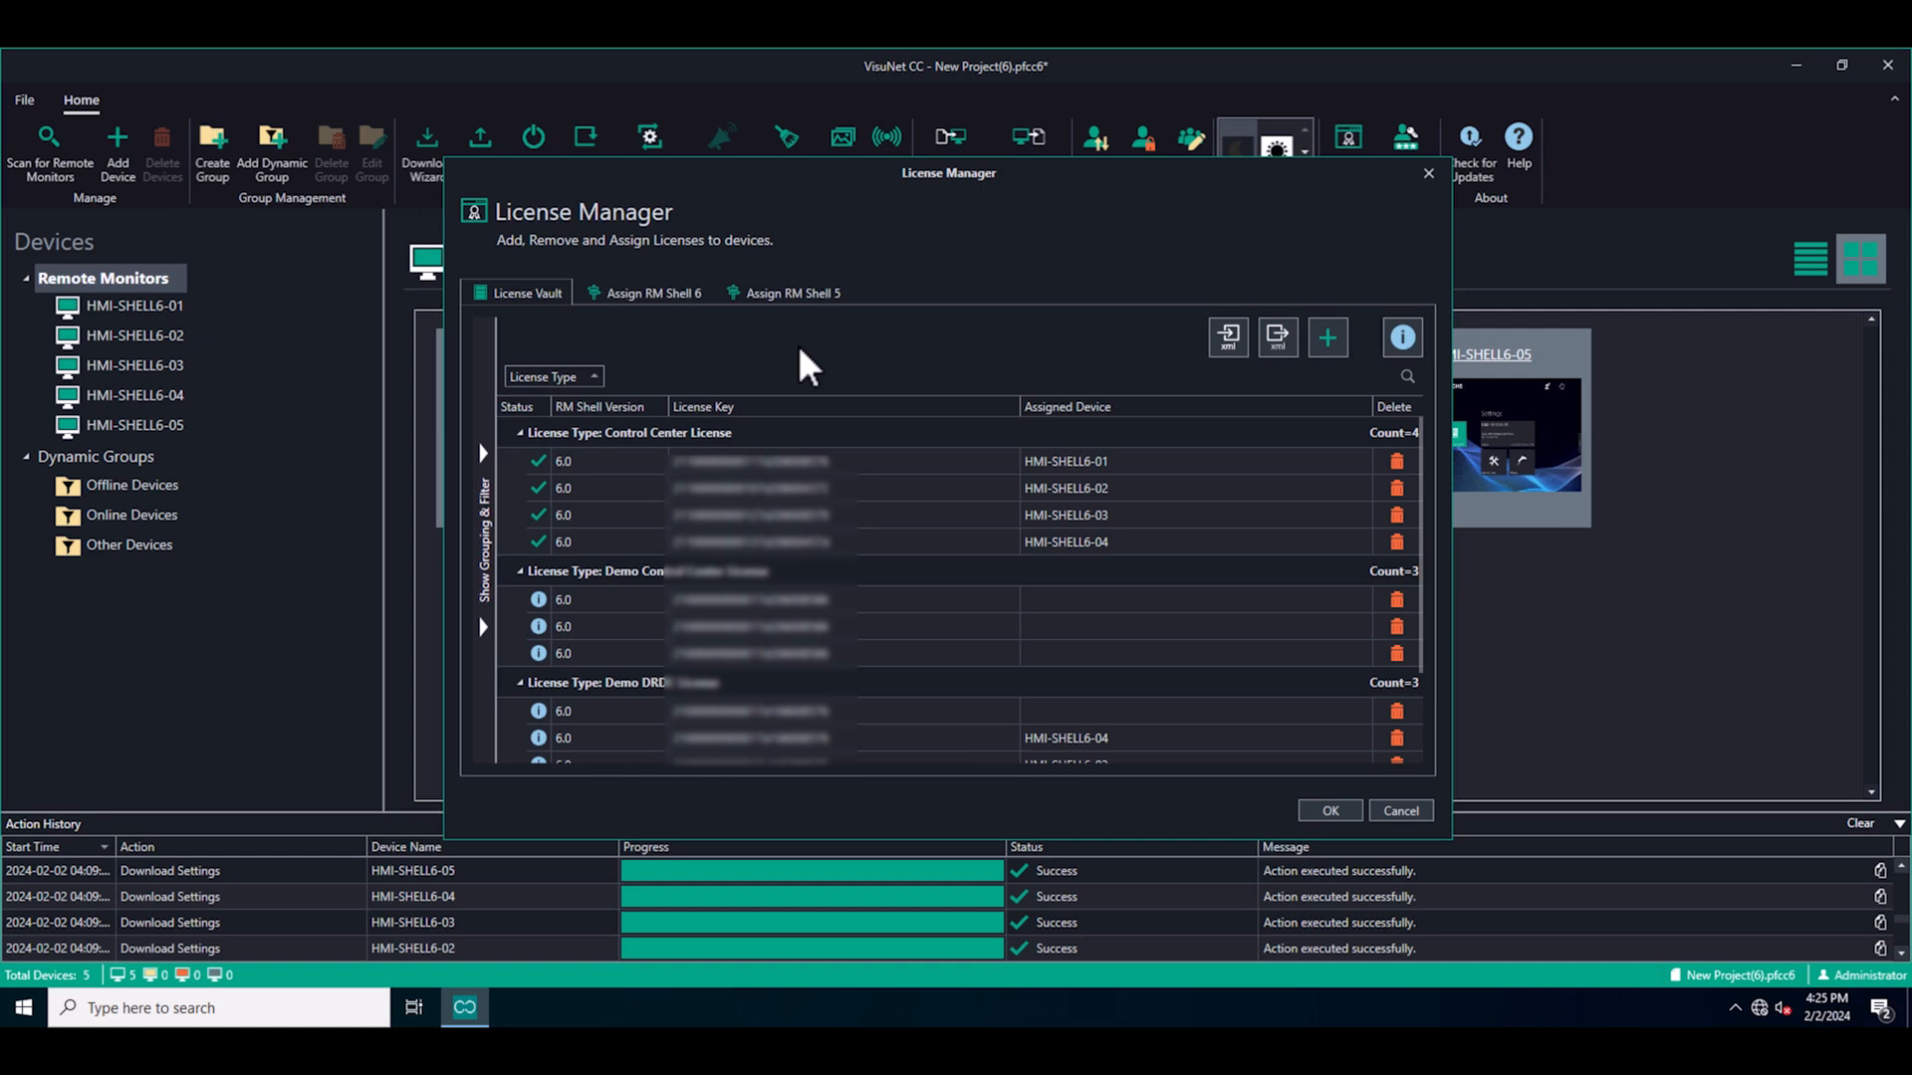
Unassign all RM Shell 6 licenses from the devices
{"action": "left_click", "coordinate": [697, 297]}
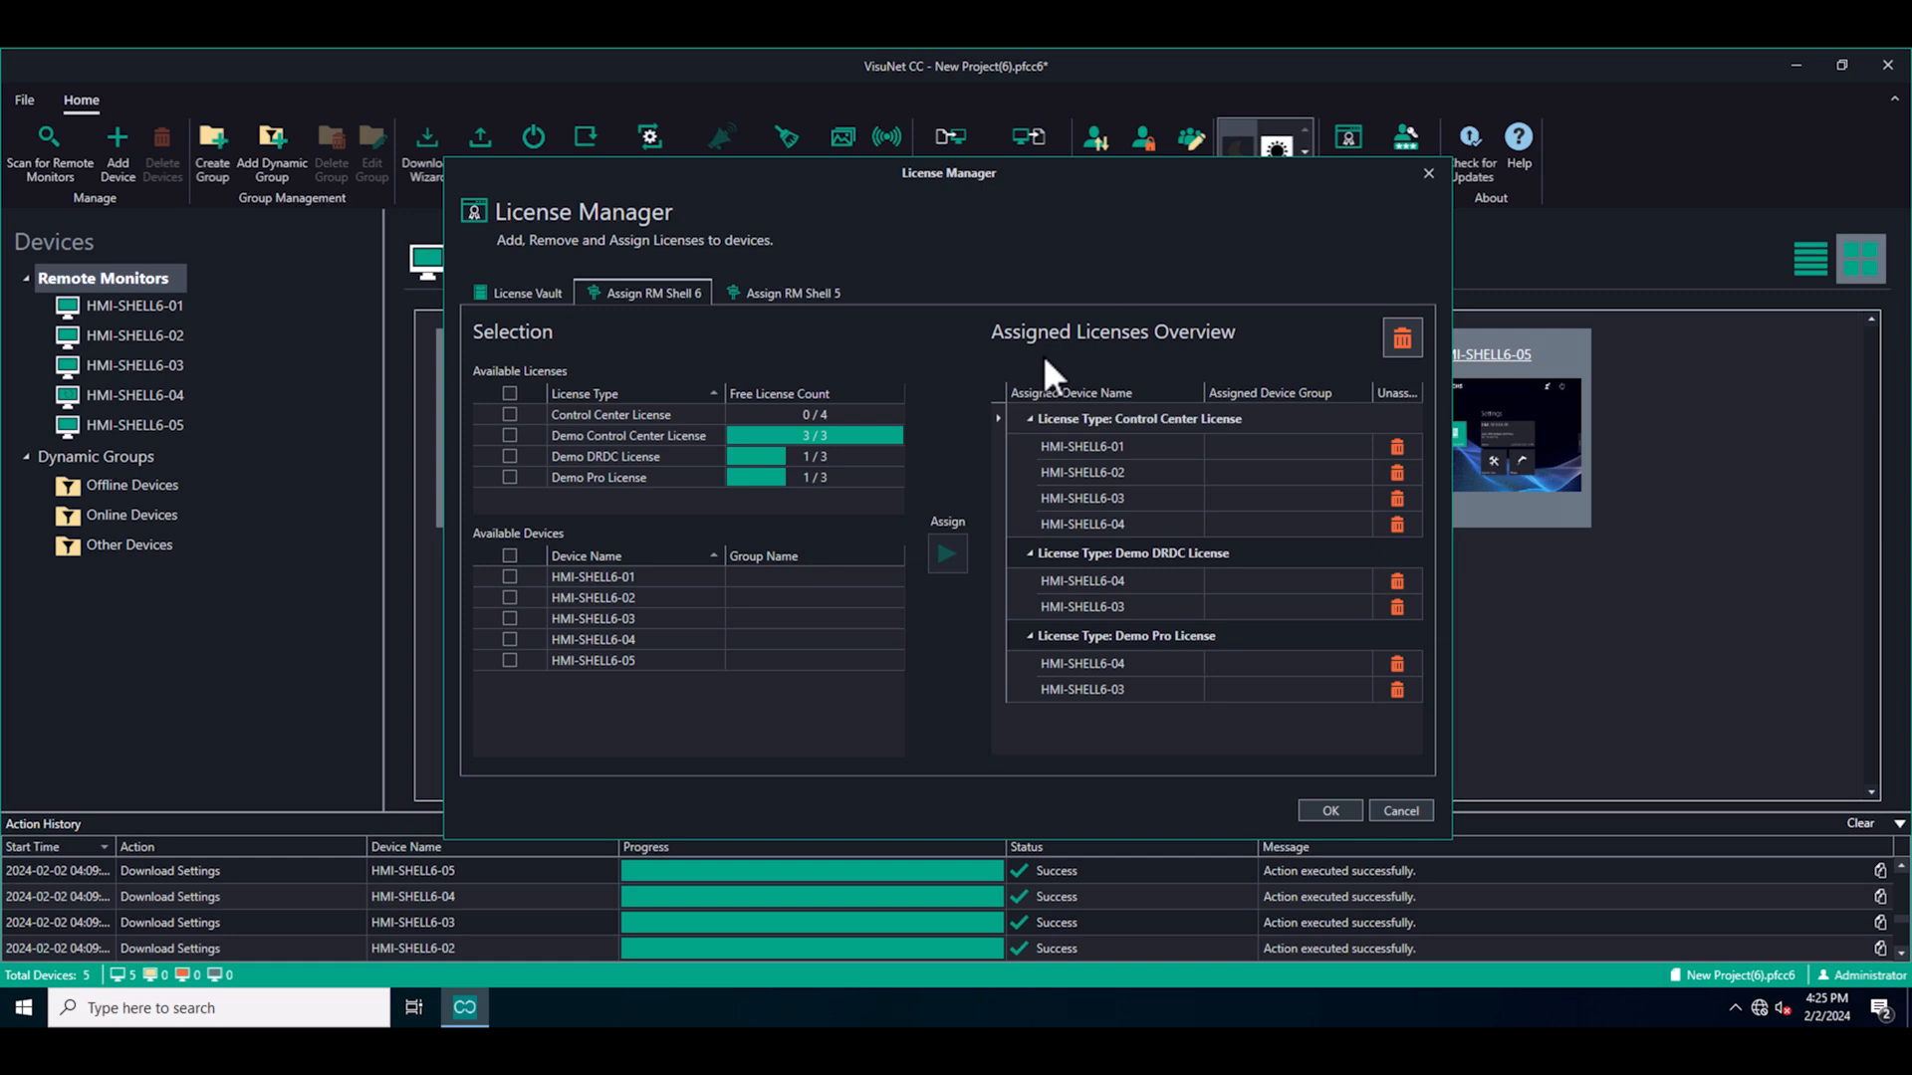
{"action": "left_click", "coordinate": [1403, 340]}
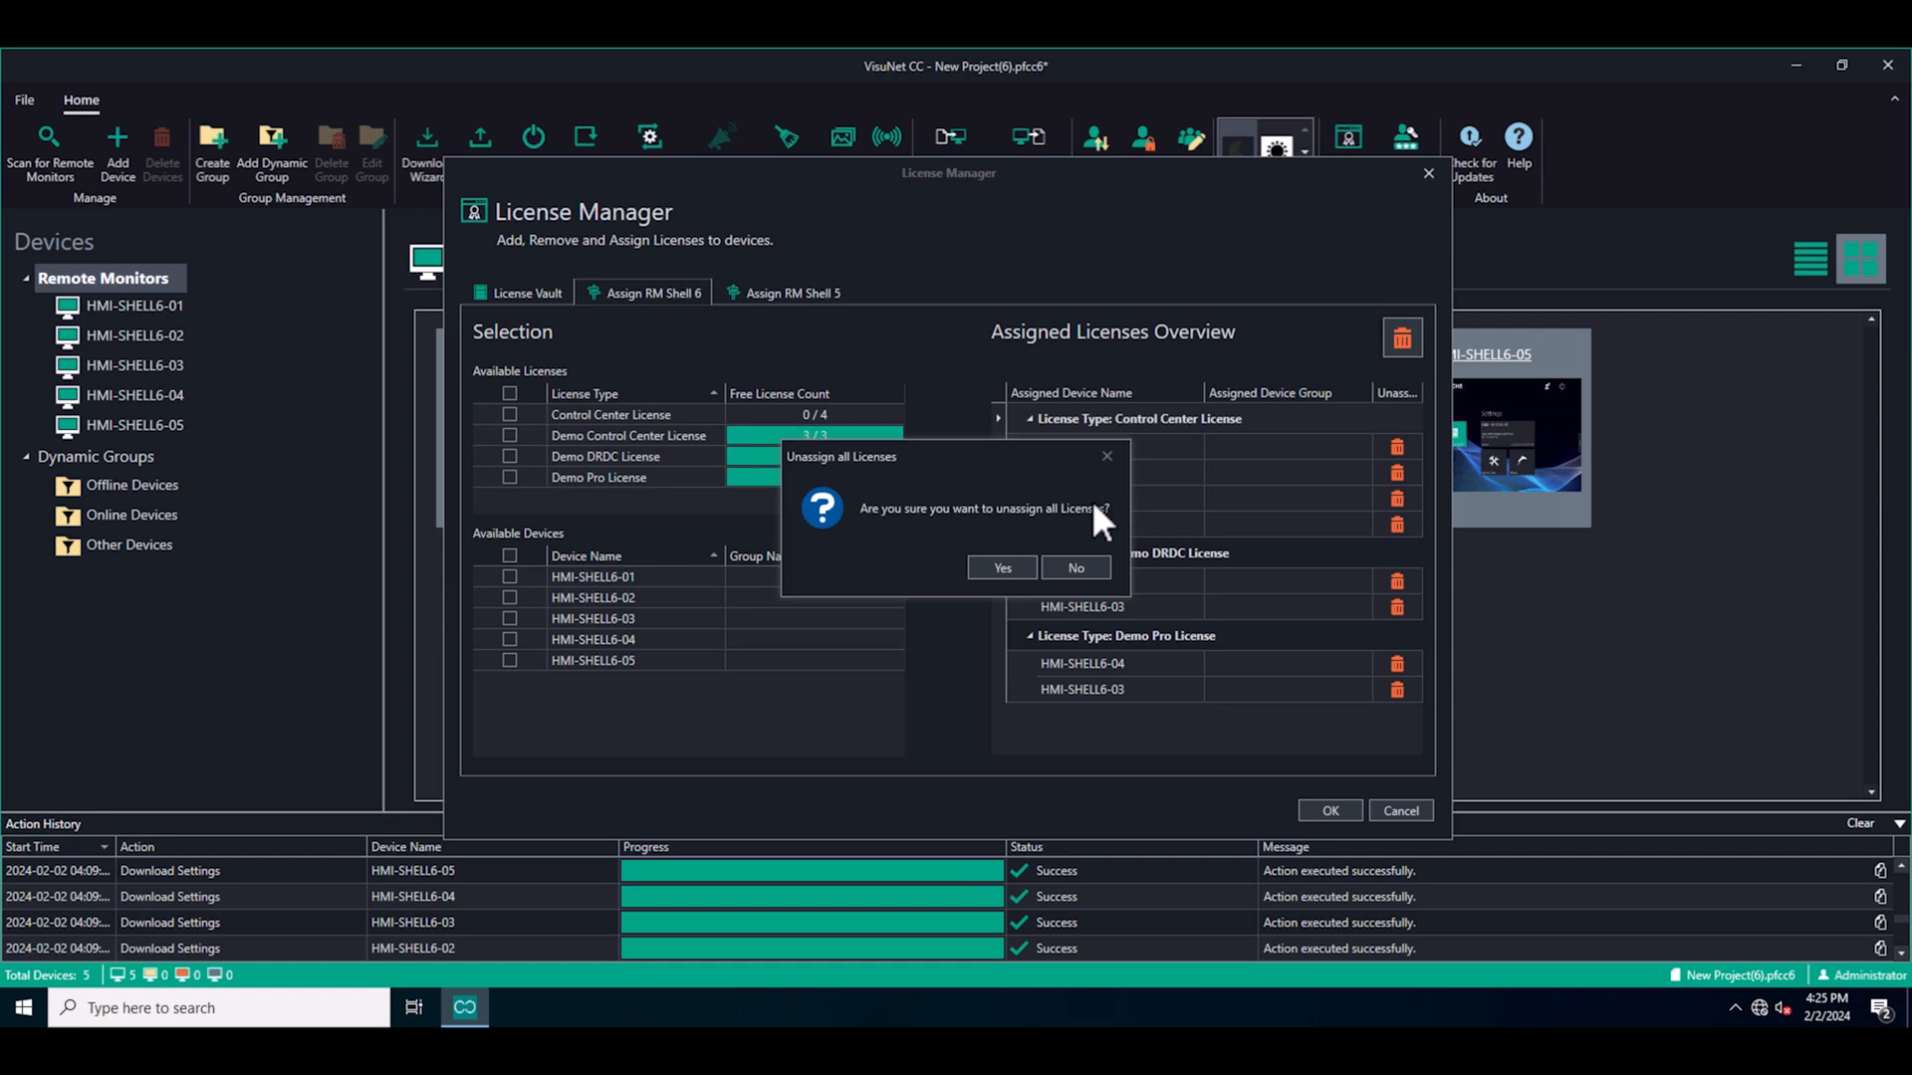
{"action": "left_click", "coordinate": [1018, 570]}
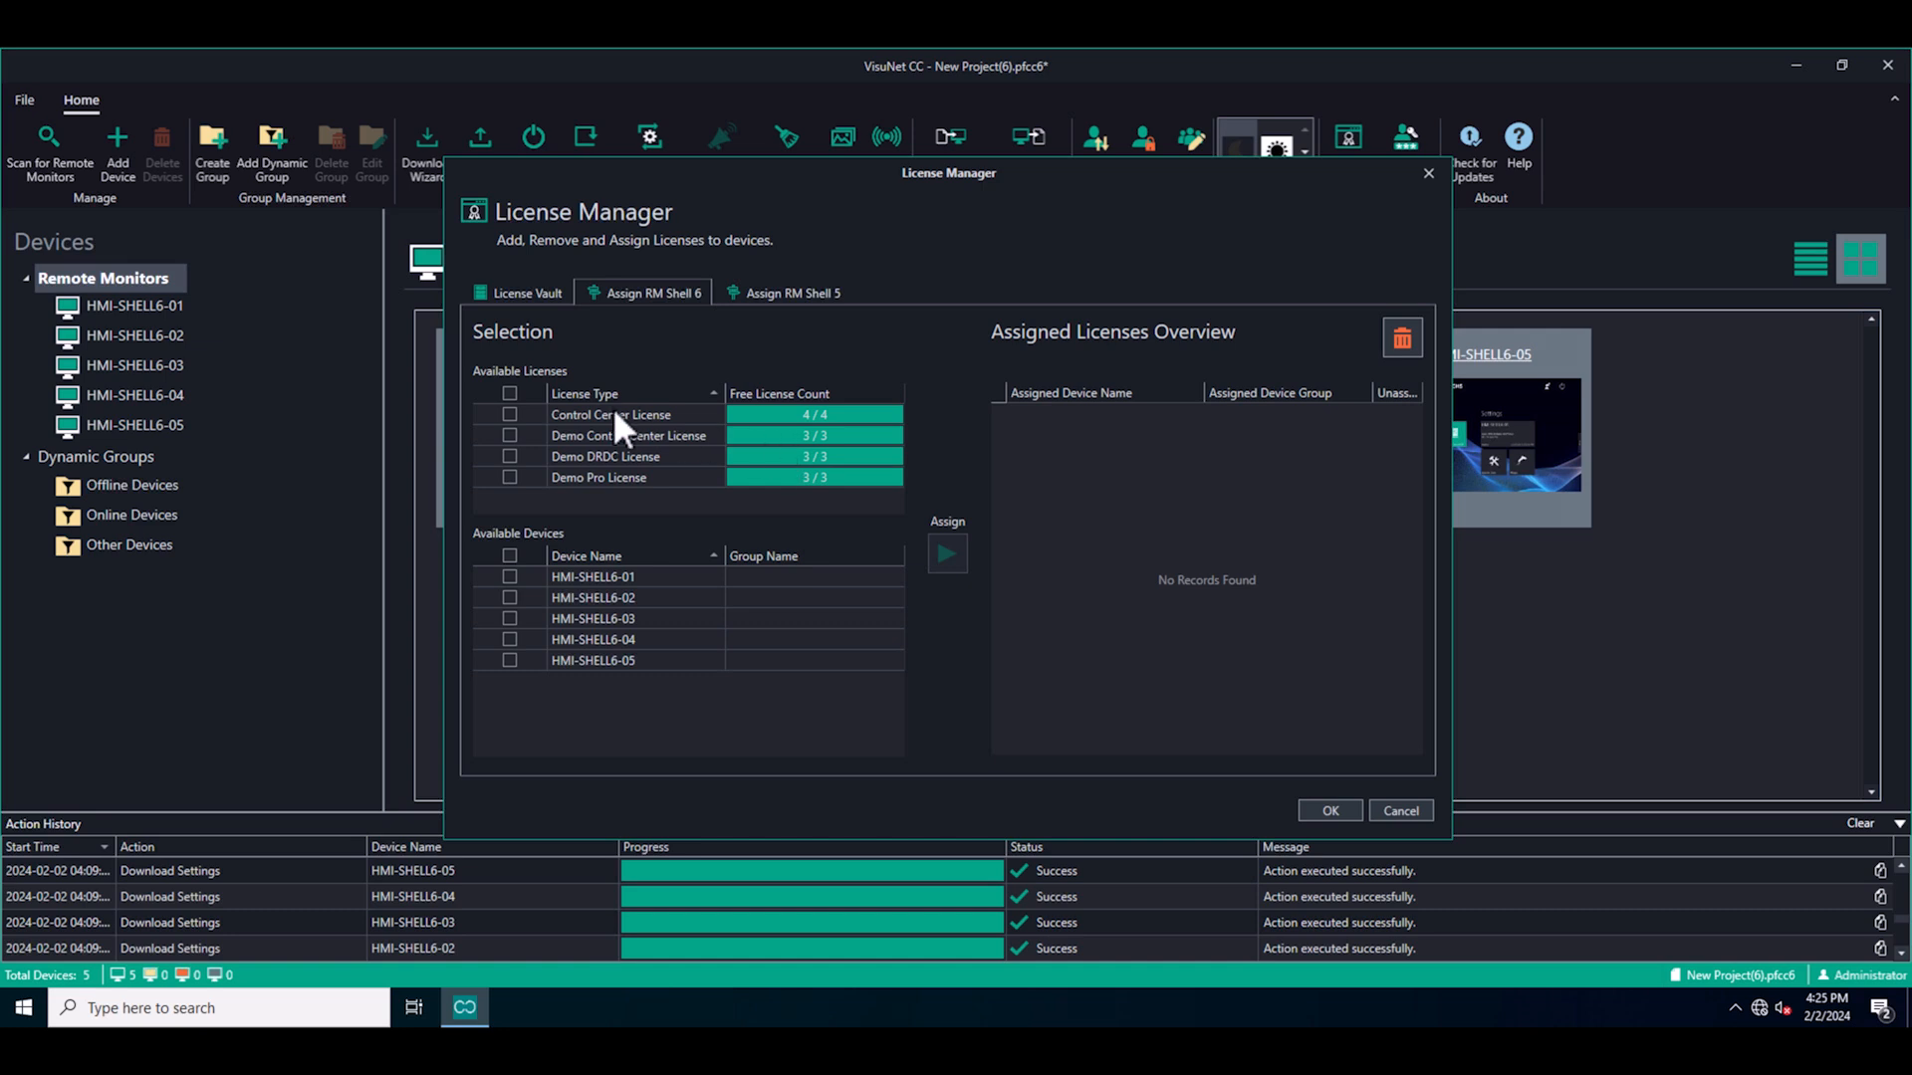
Assign the Control Center License to HMI-SHELL6-01, HMI-SHELL6-02, HMI-SHELL6-03 and HMI-SHELL6-04
{"action": "left_click", "coordinate": [512, 414]}
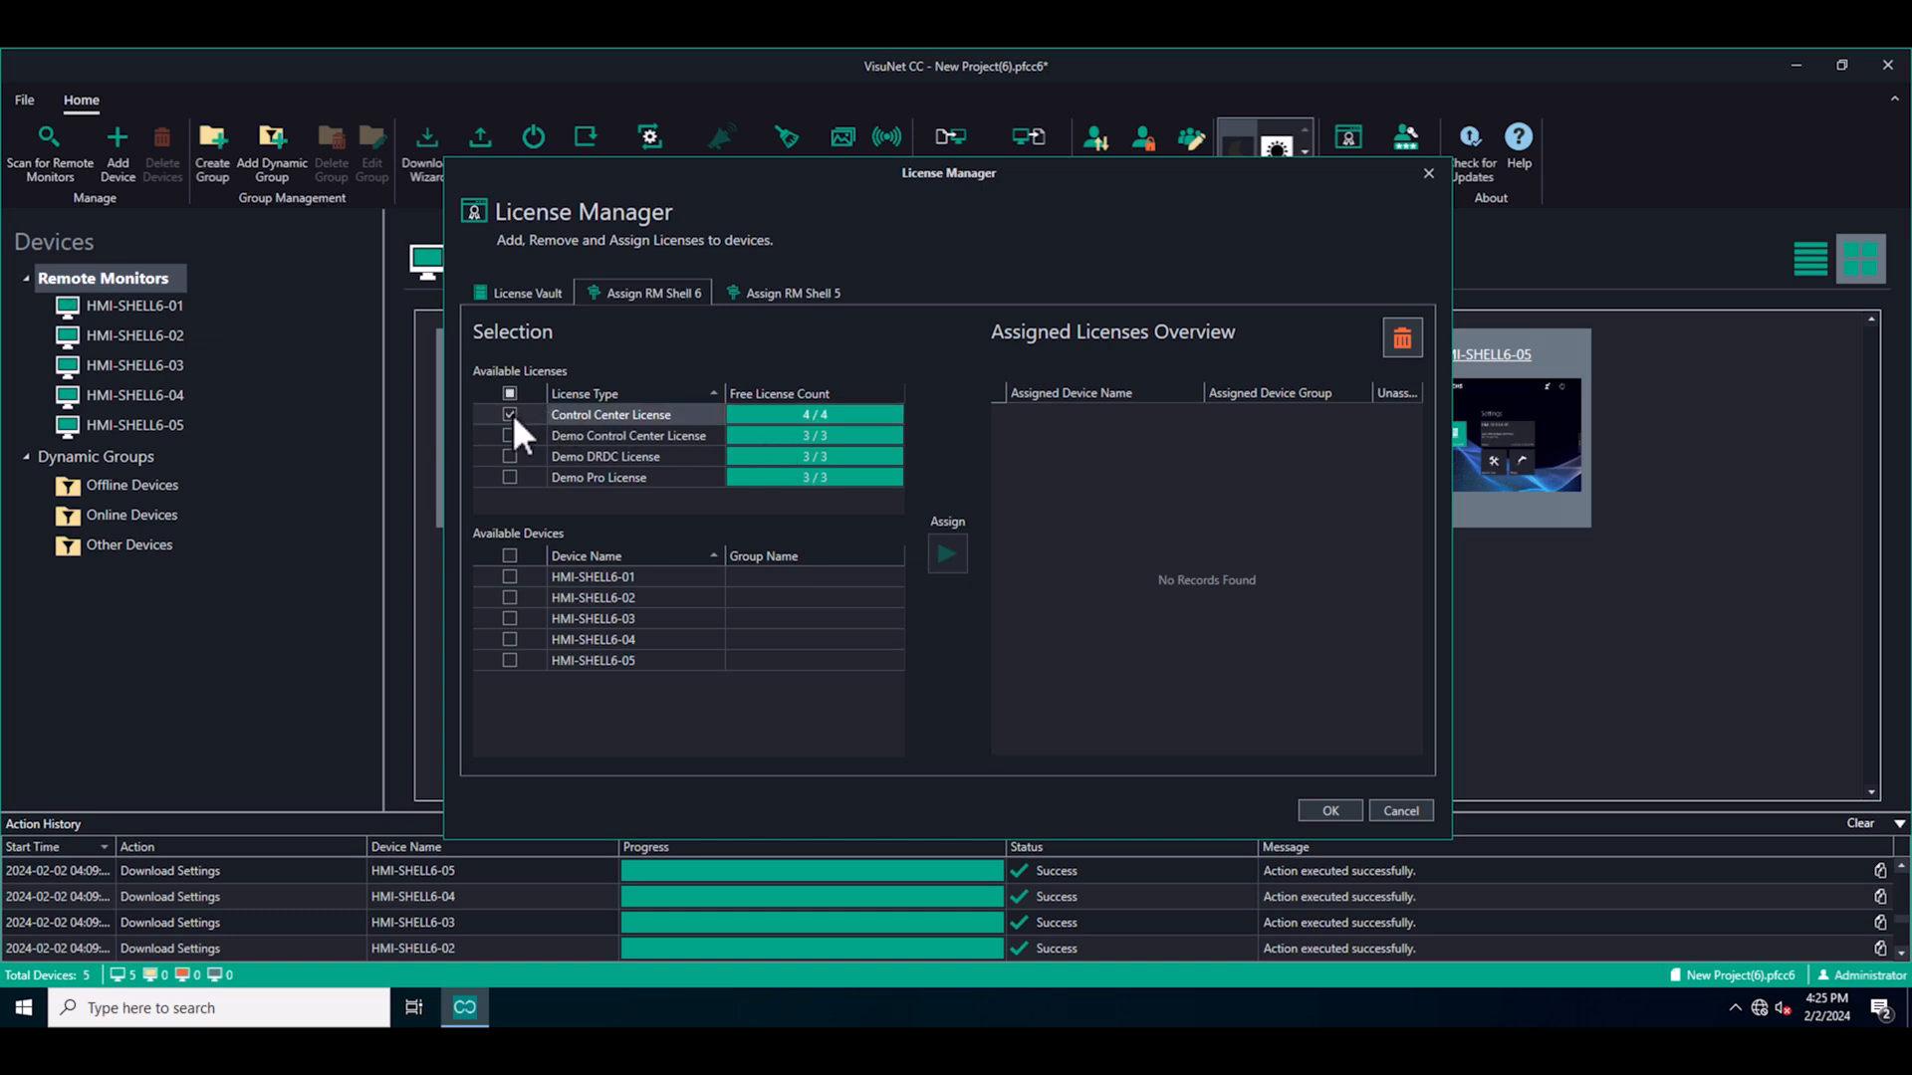
{"action": "left_click", "coordinate": [513, 575]}
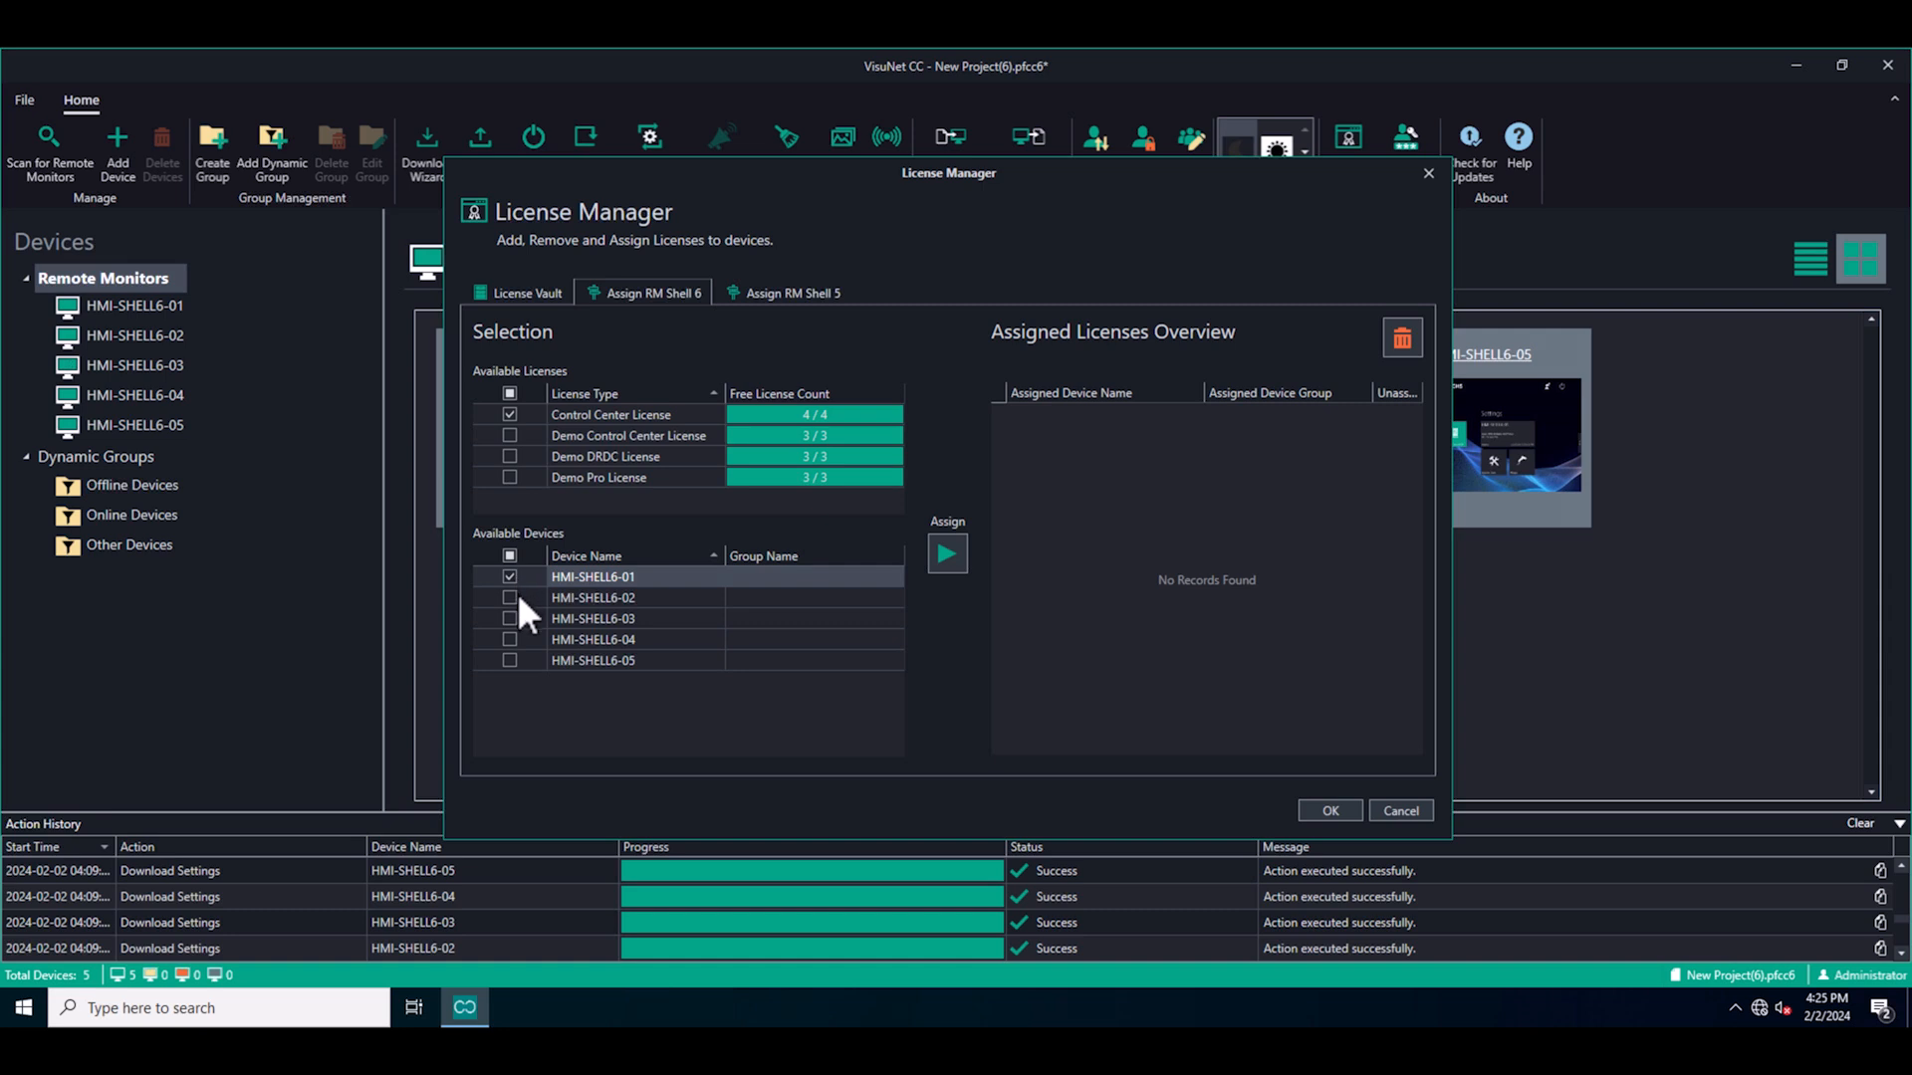
{"action": "left_click", "coordinate": [515, 597]}
{"action": "left_click", "coordinate": [512, 618]}
{"action": "left_click", "coordinate": [511, 639]}
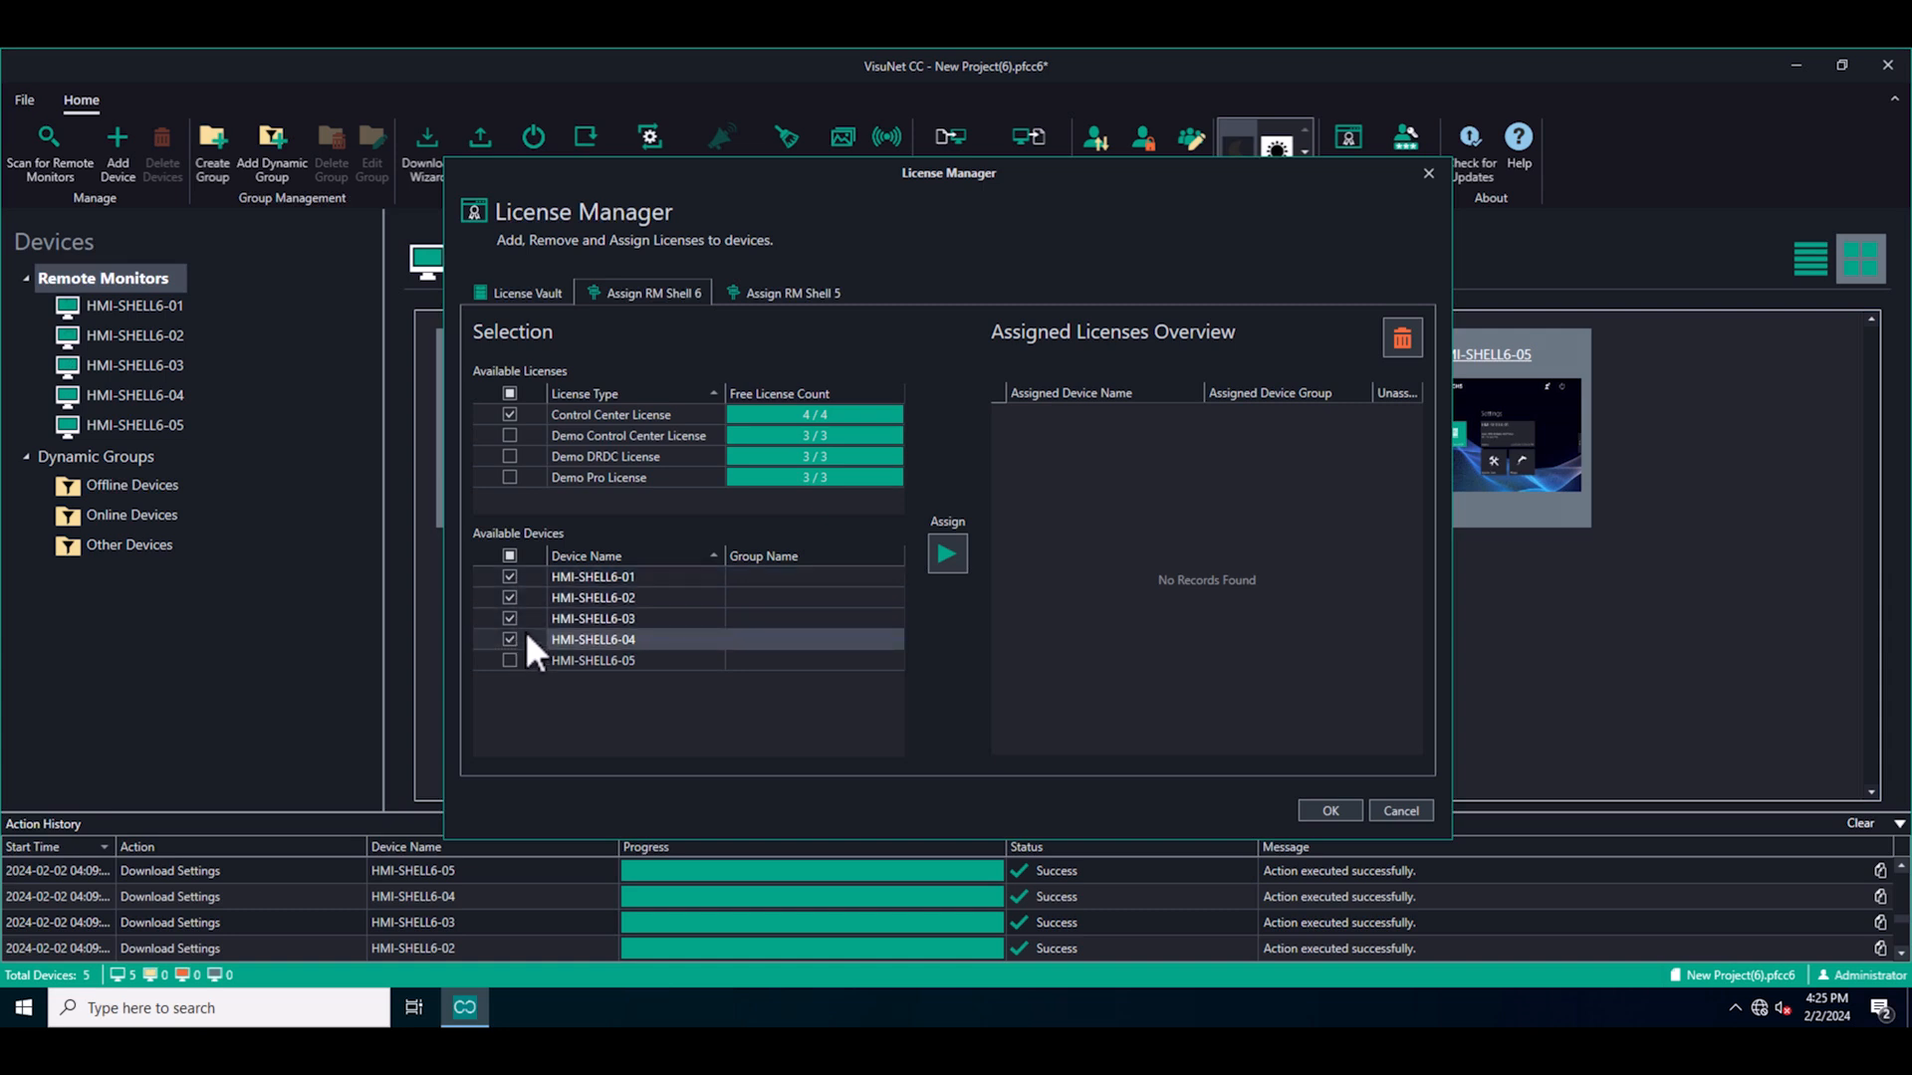
{"action": "left_click", "coordinate": [948, 556]}
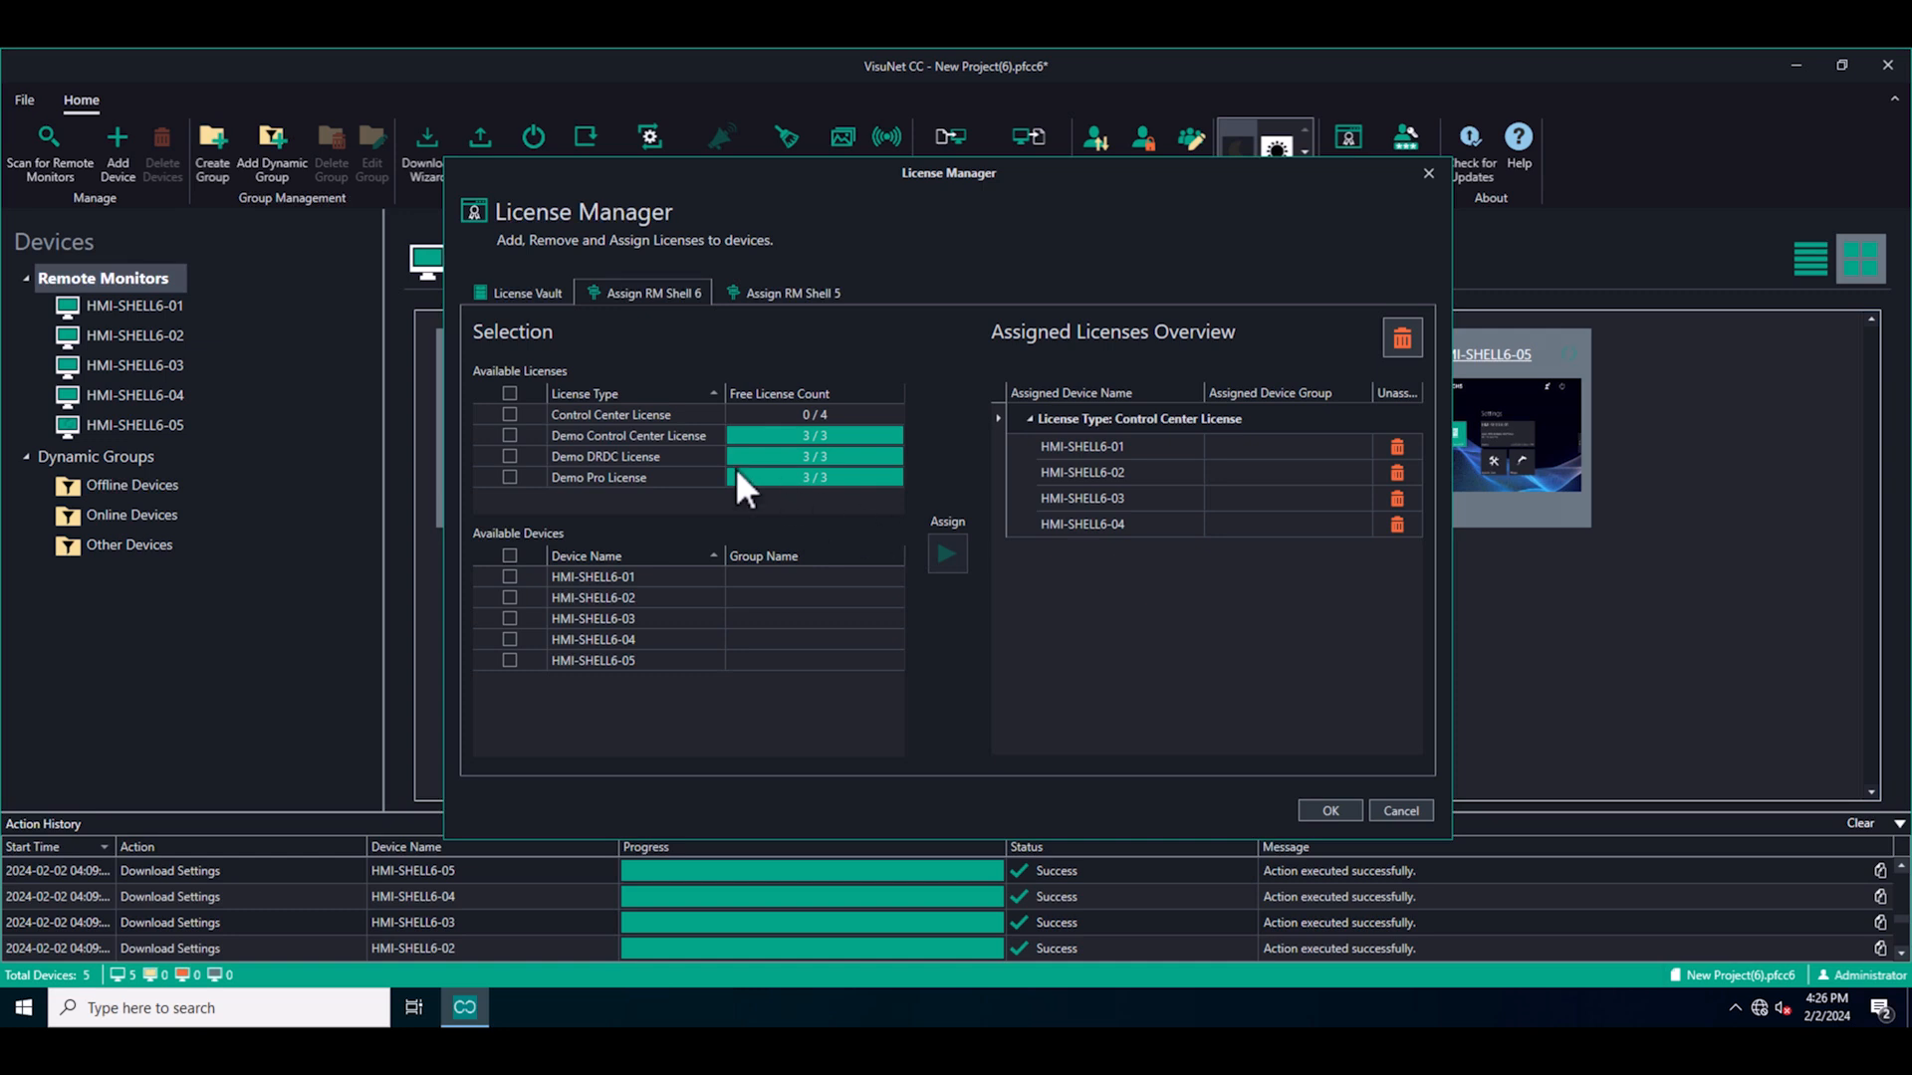
Assign the Demo Control Center License to HMI-SHELL6-05
{"action": "left_click", "coordinate": [509, 436]}
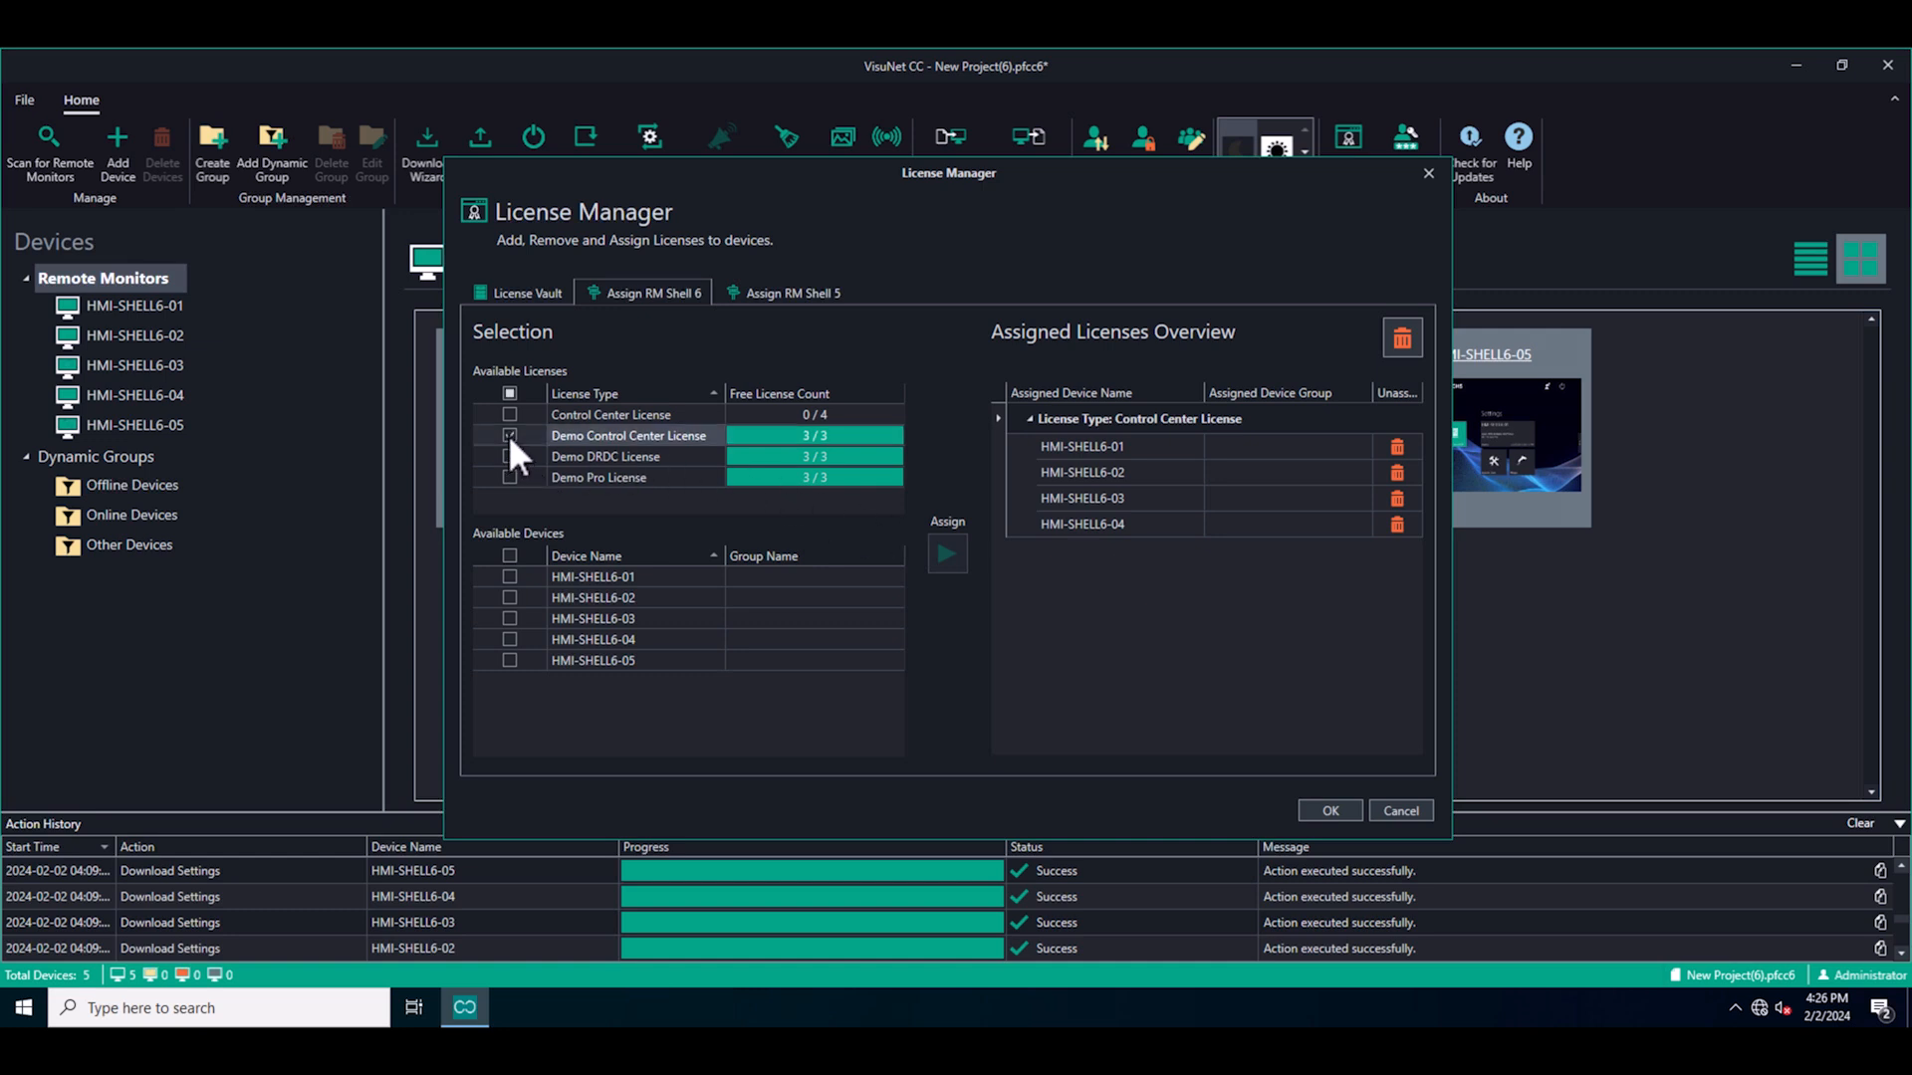
{"action": "left_click", "coordinate": [510, 660]}
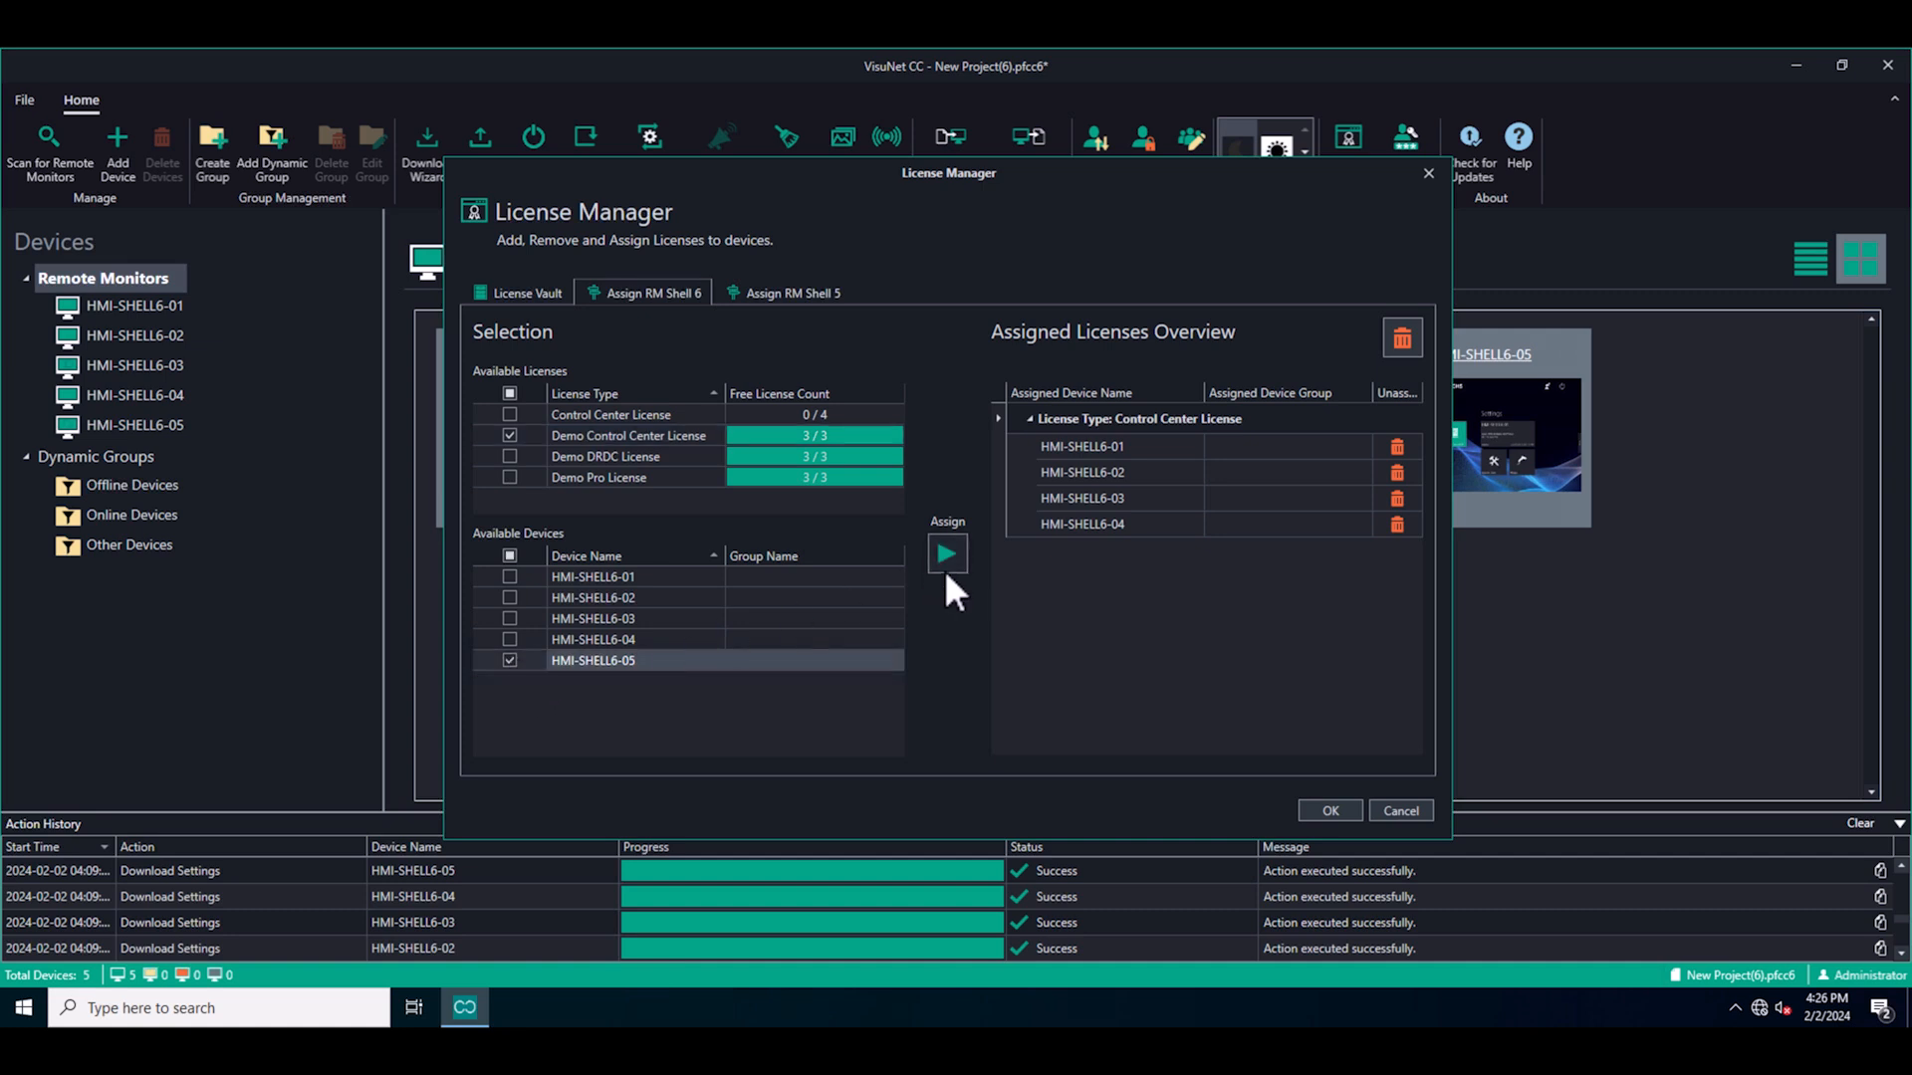
{"action": "left_click", "coordinate": [946, 568]}
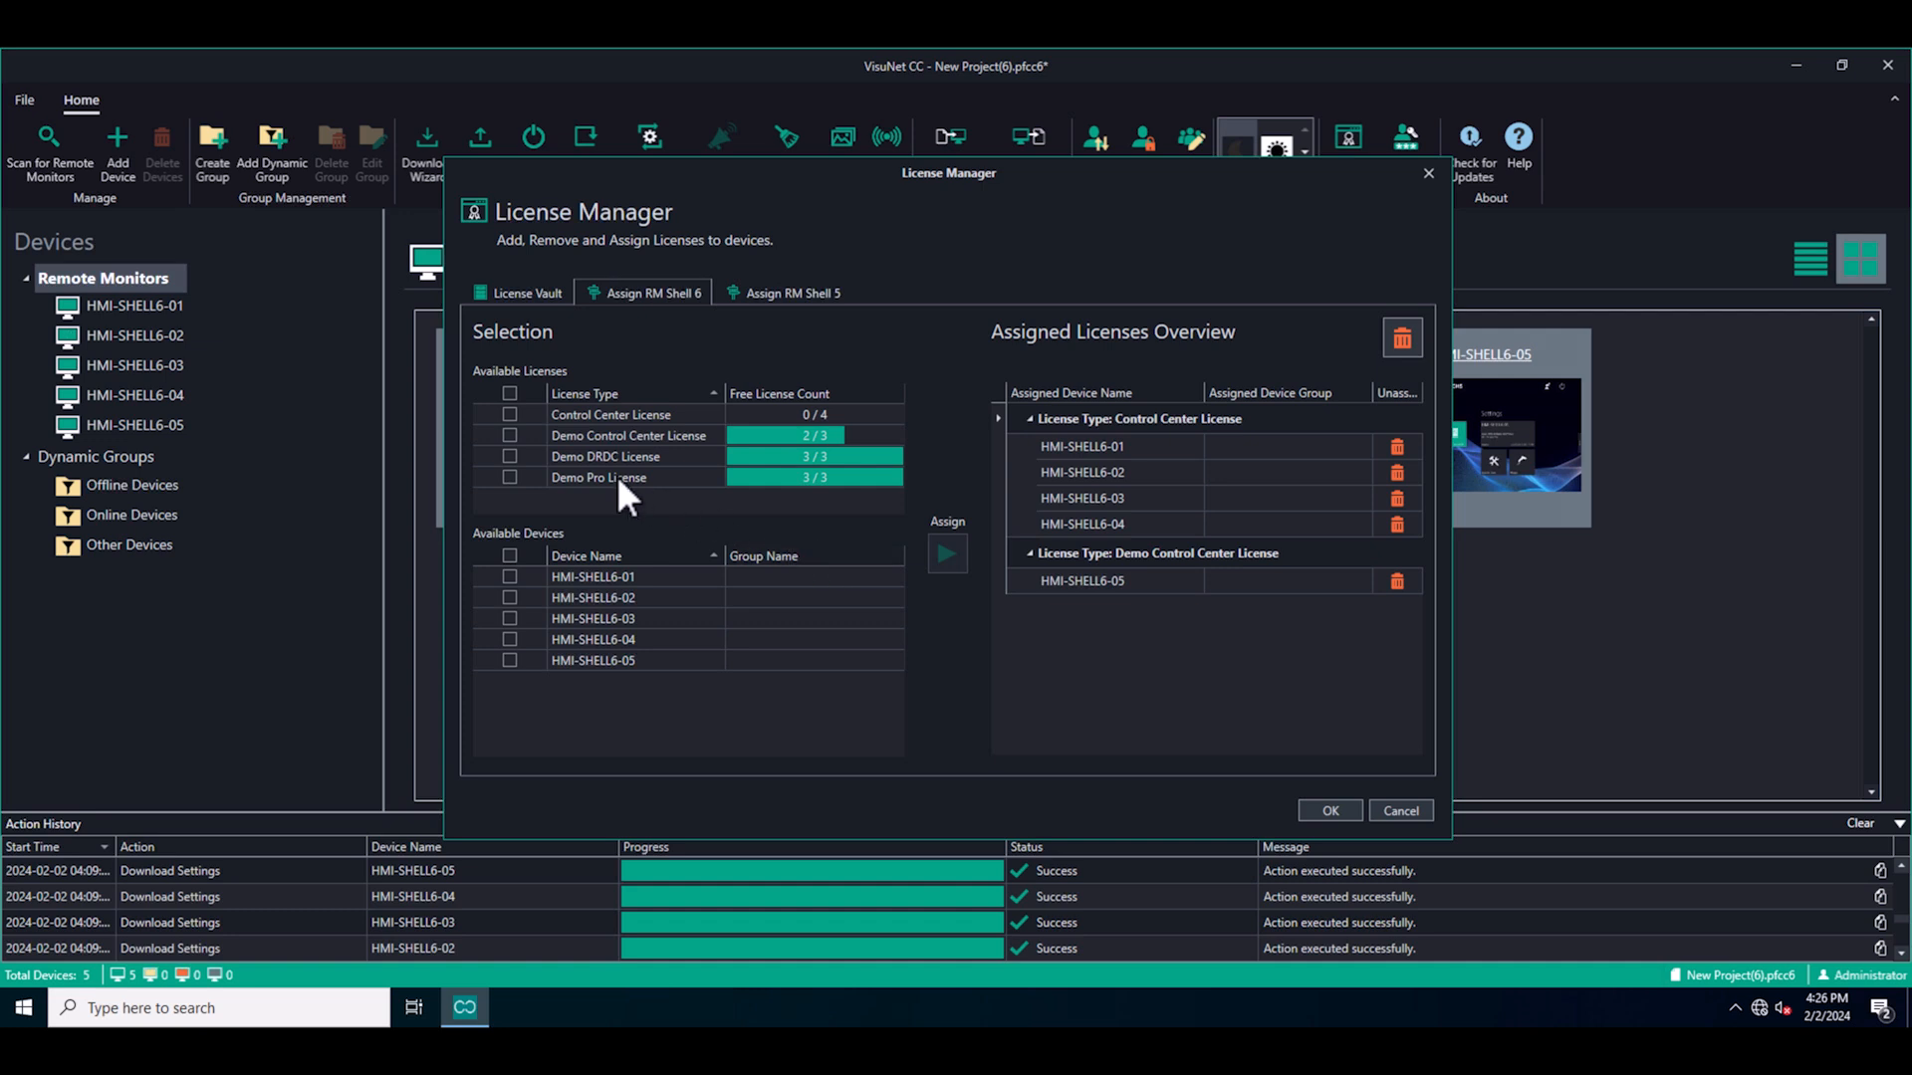
Try to assign the Demo DRDC License to the four devices HMI-SHELL6-01 through HMI-SHELL6-04
{"action": "left_click", "coordinate": [511, 455]}
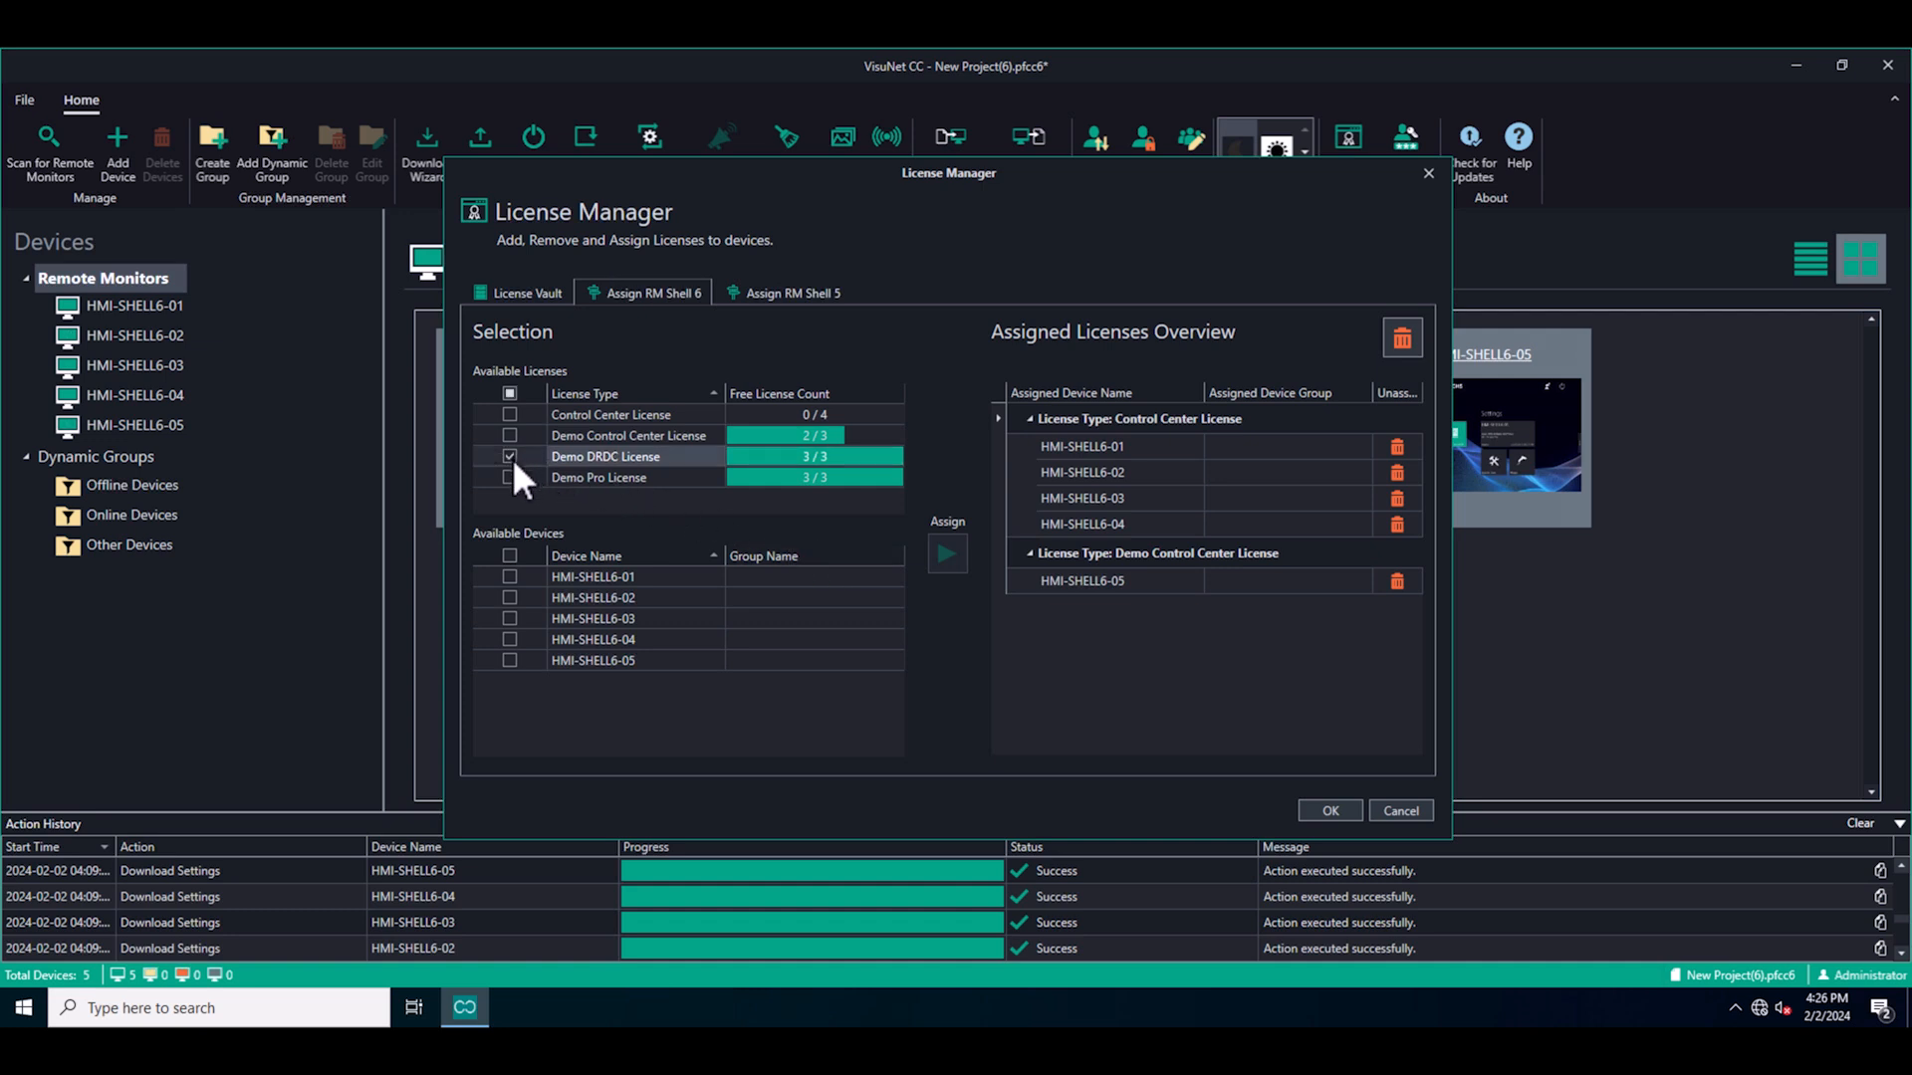
{"action": "left_click", "coordinate": [512, 576]}
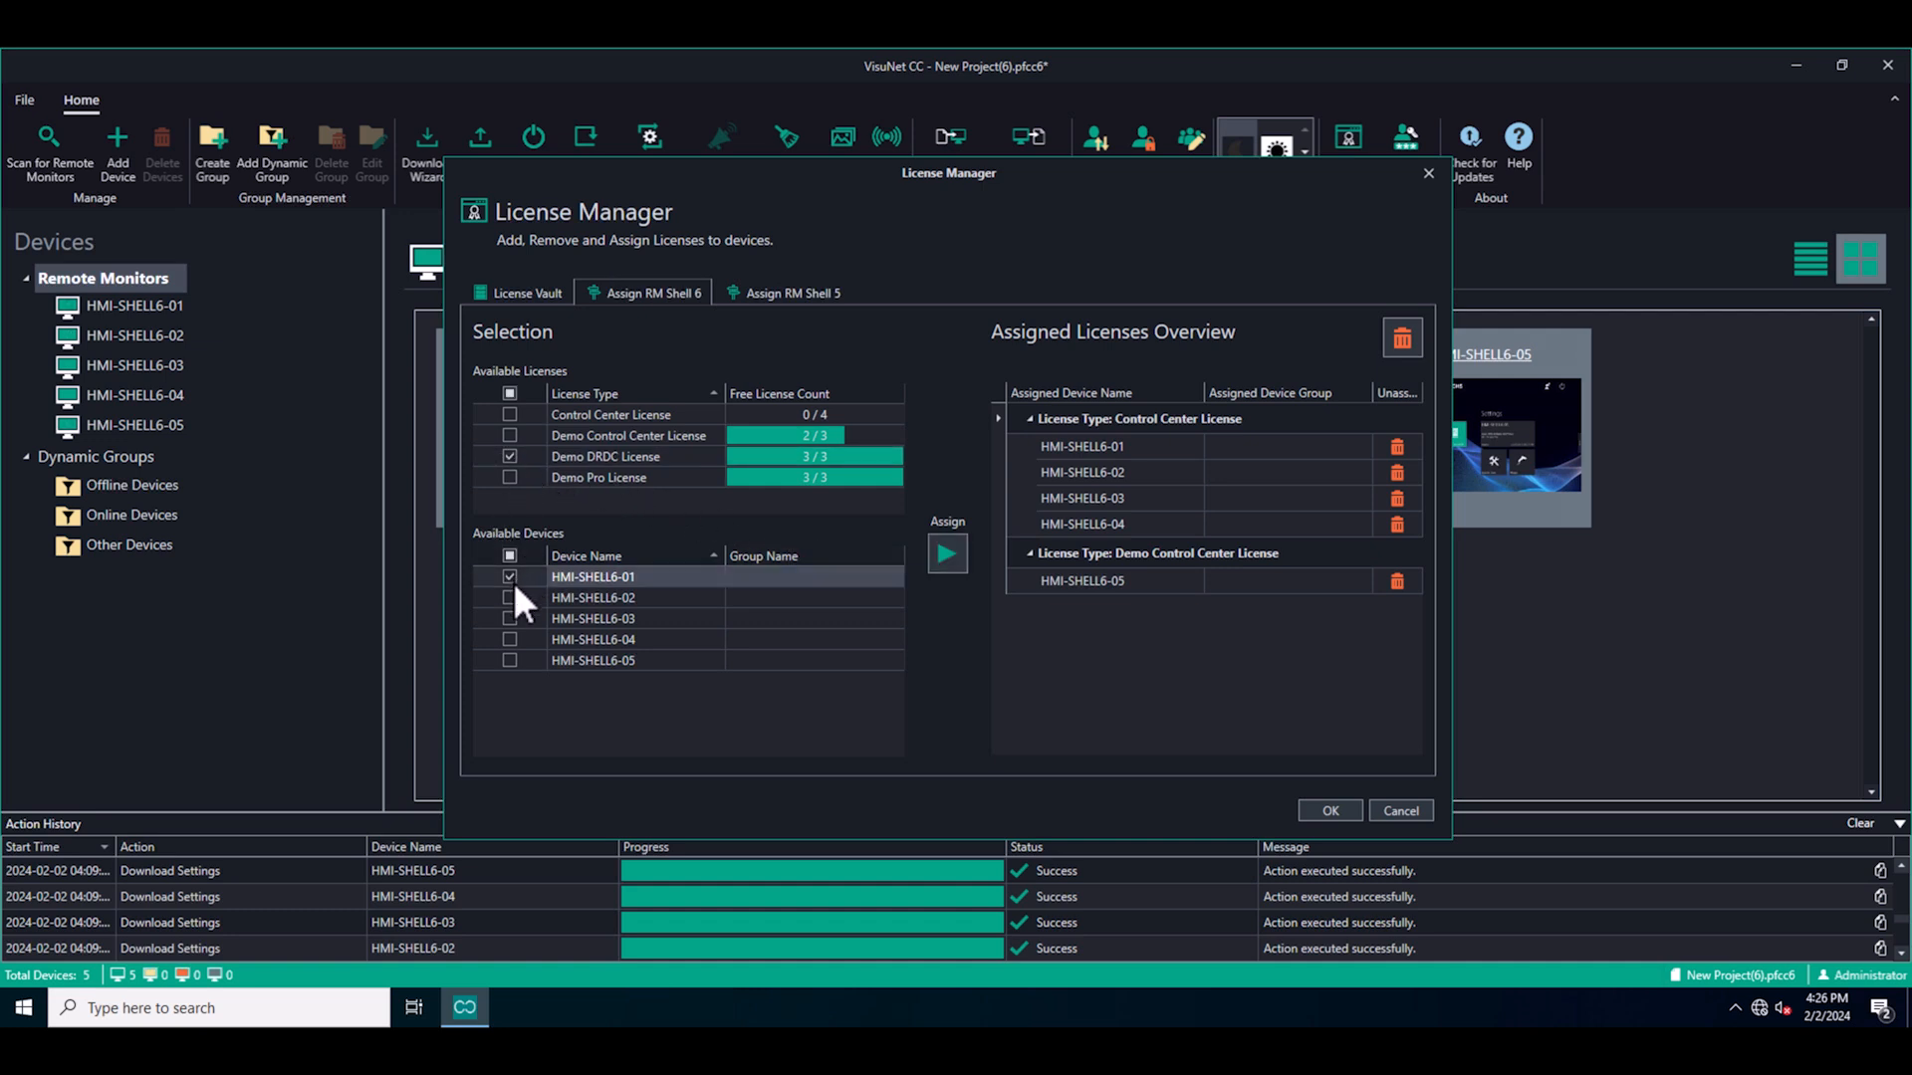
{"action": "left_click", "coordinate": [511, 597]}
{"action": "left_click", "coordinate": [511, 618]}
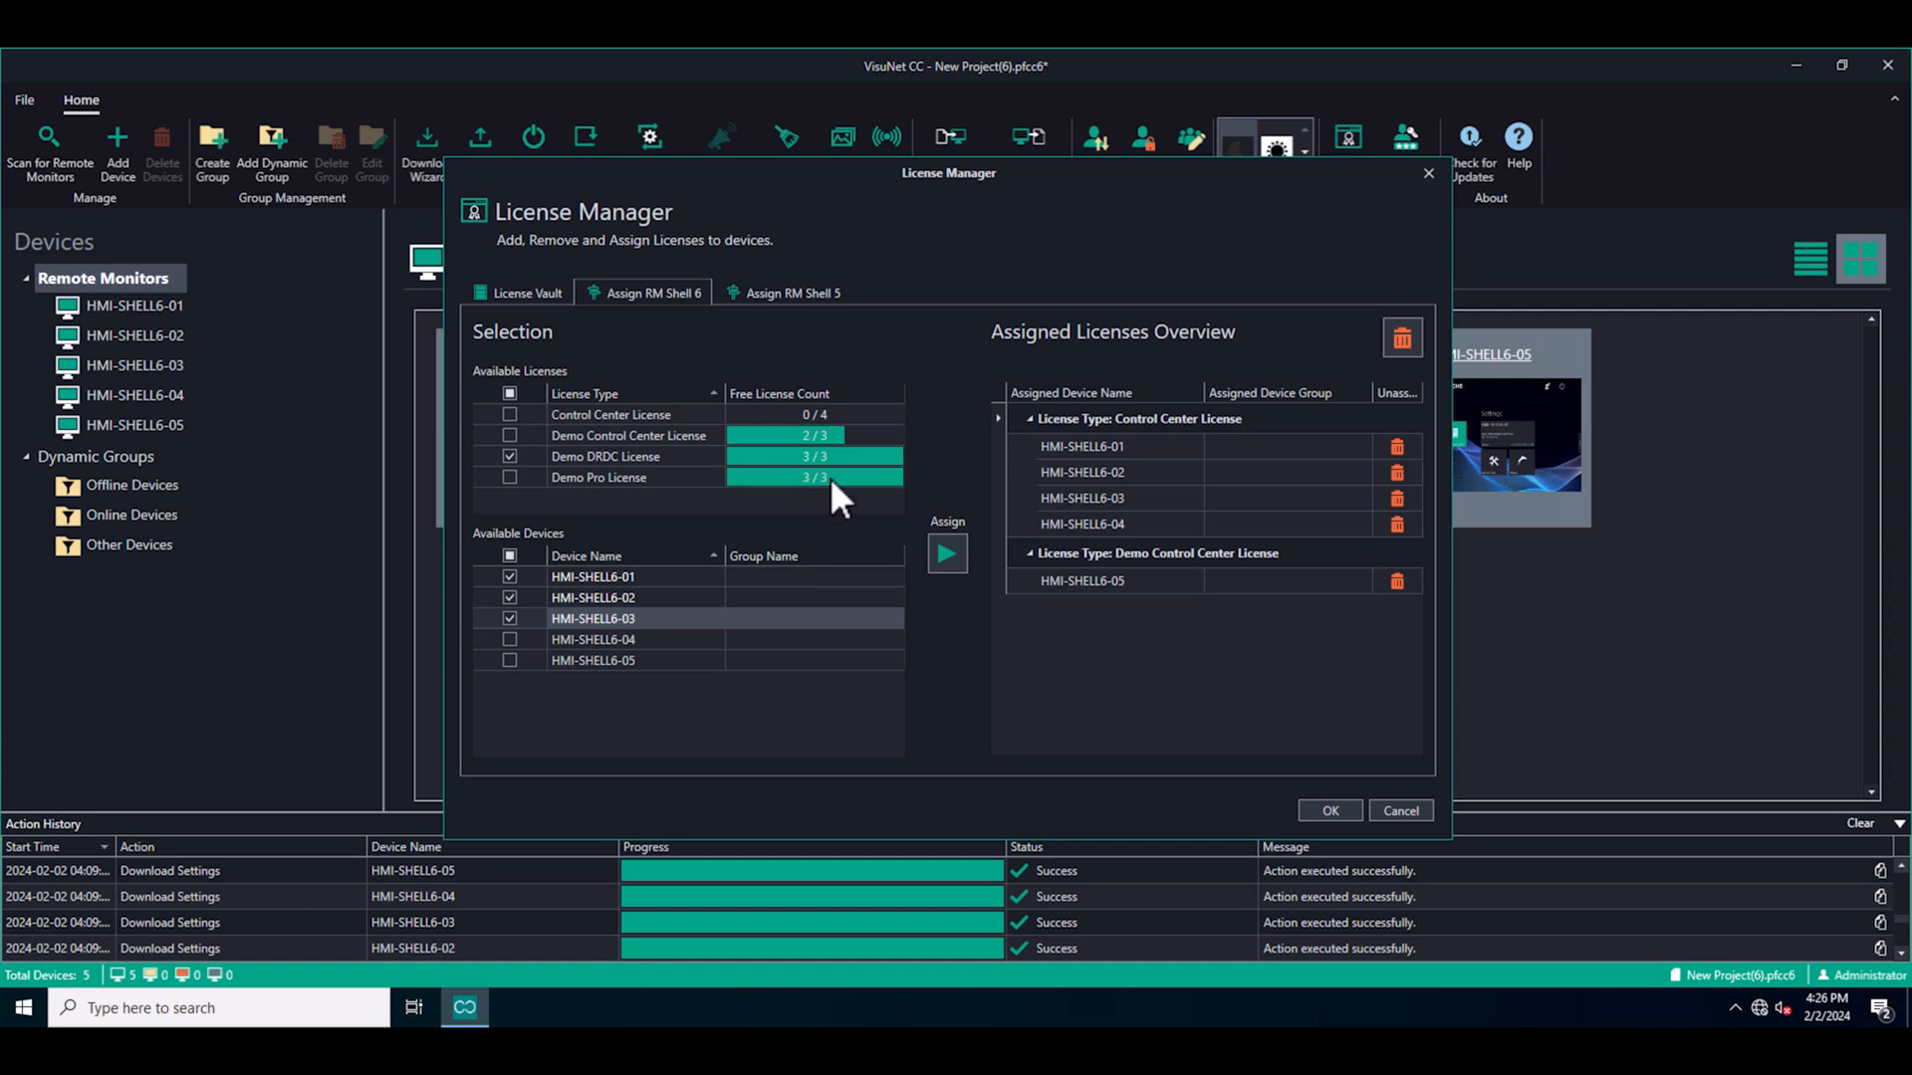
{"action": "left_click", "coordinate": [509, 638]}
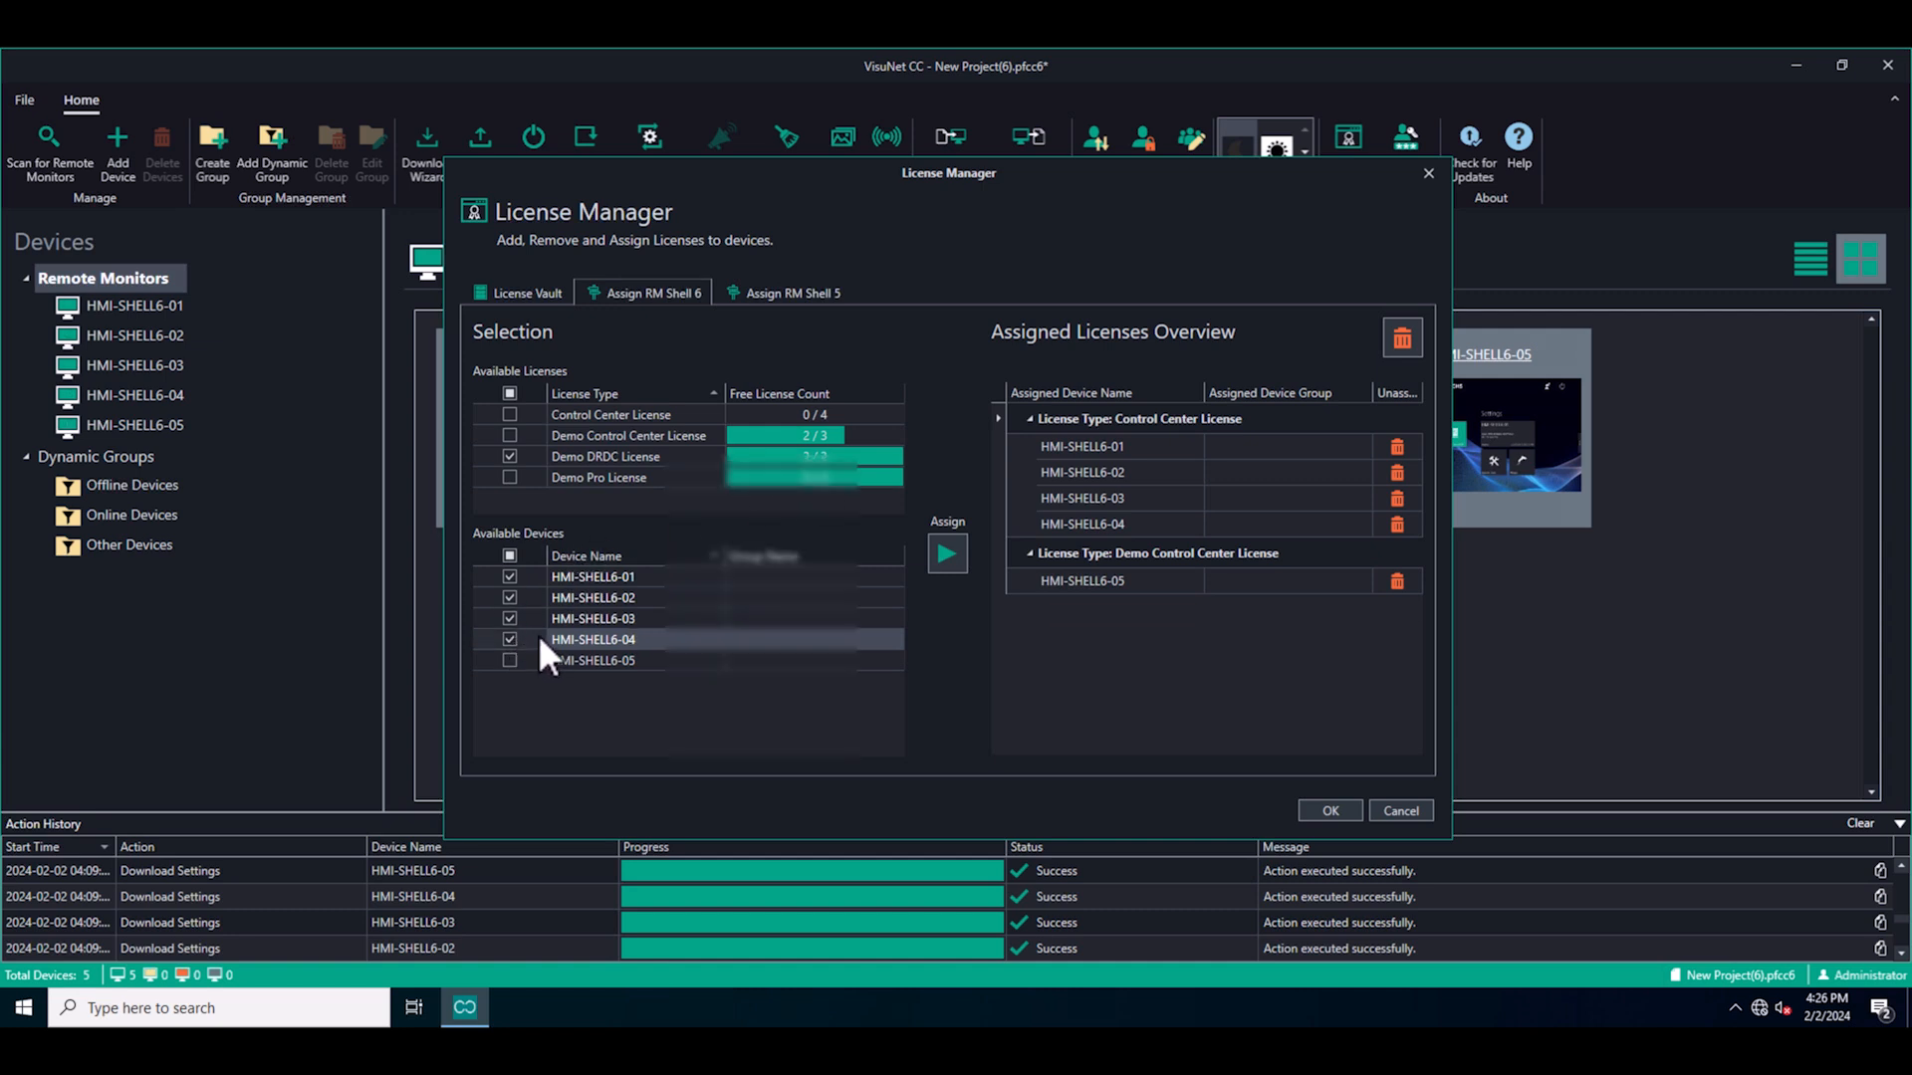
{"action": "left_click", "coordinate": [958, 566]}
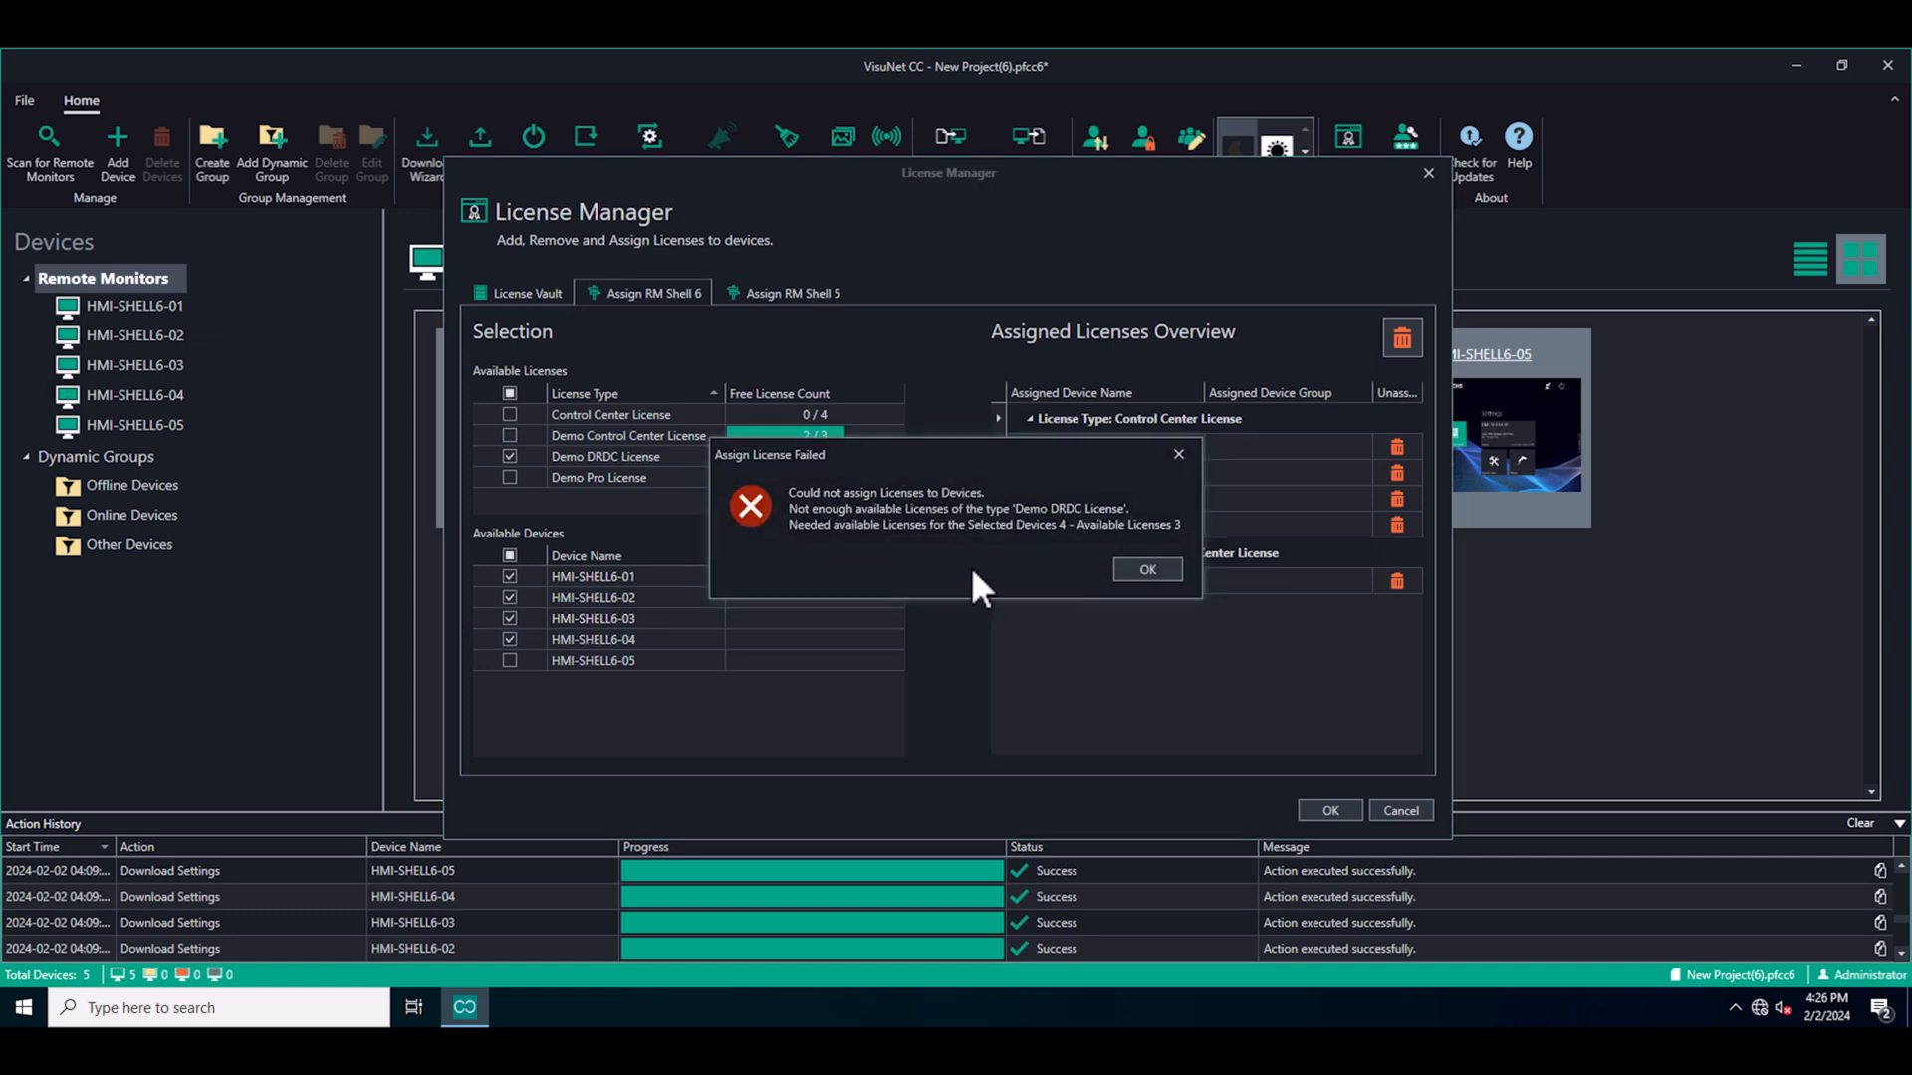
{"action": "left_click", "coordinate": [1169, 571]}
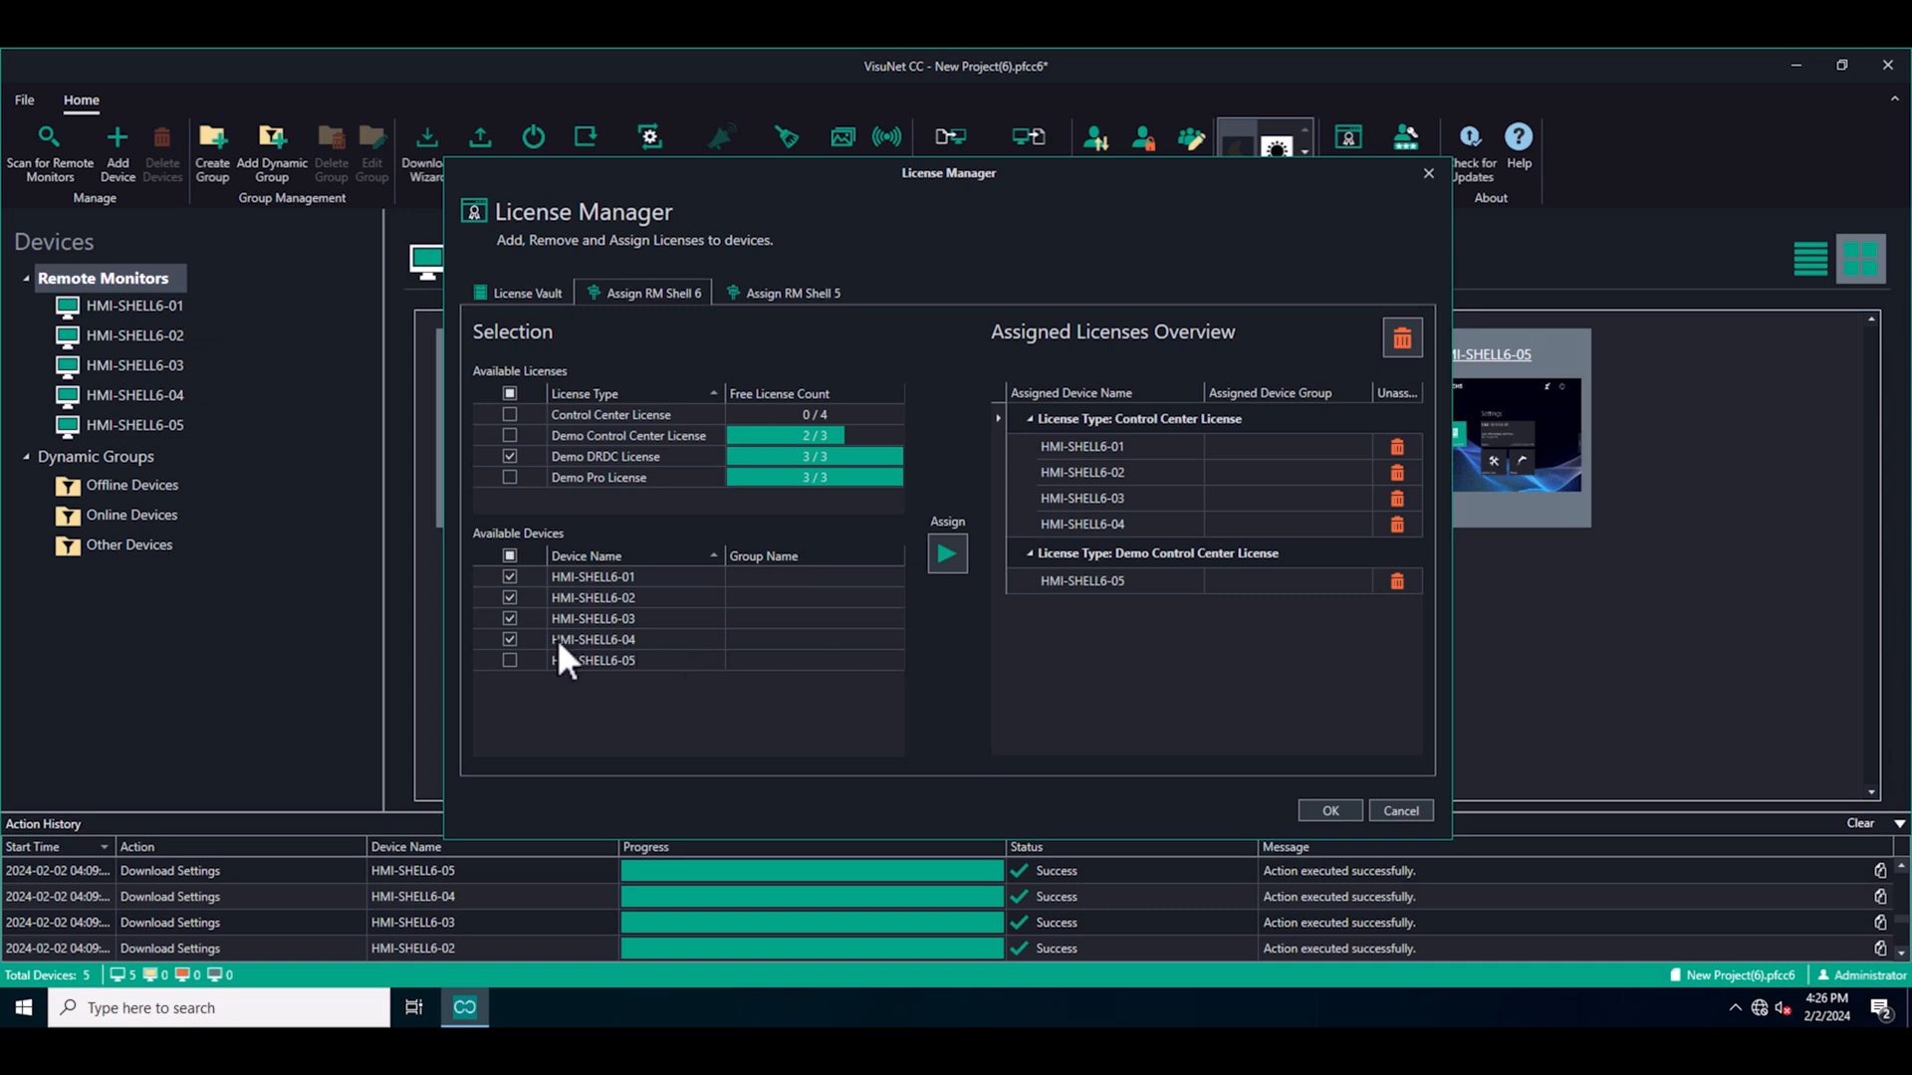
Exclude HMI-SHELL6-04 from the selection and assign the Demo DRDC License to HMI-SHELL6-01, HMI-SHELL6-02 and HMI-SHELL6-03
{"action": "left_click", "coordinate": [510, 640]}
{"action": "left_click", "coordinate": [947, 555]}
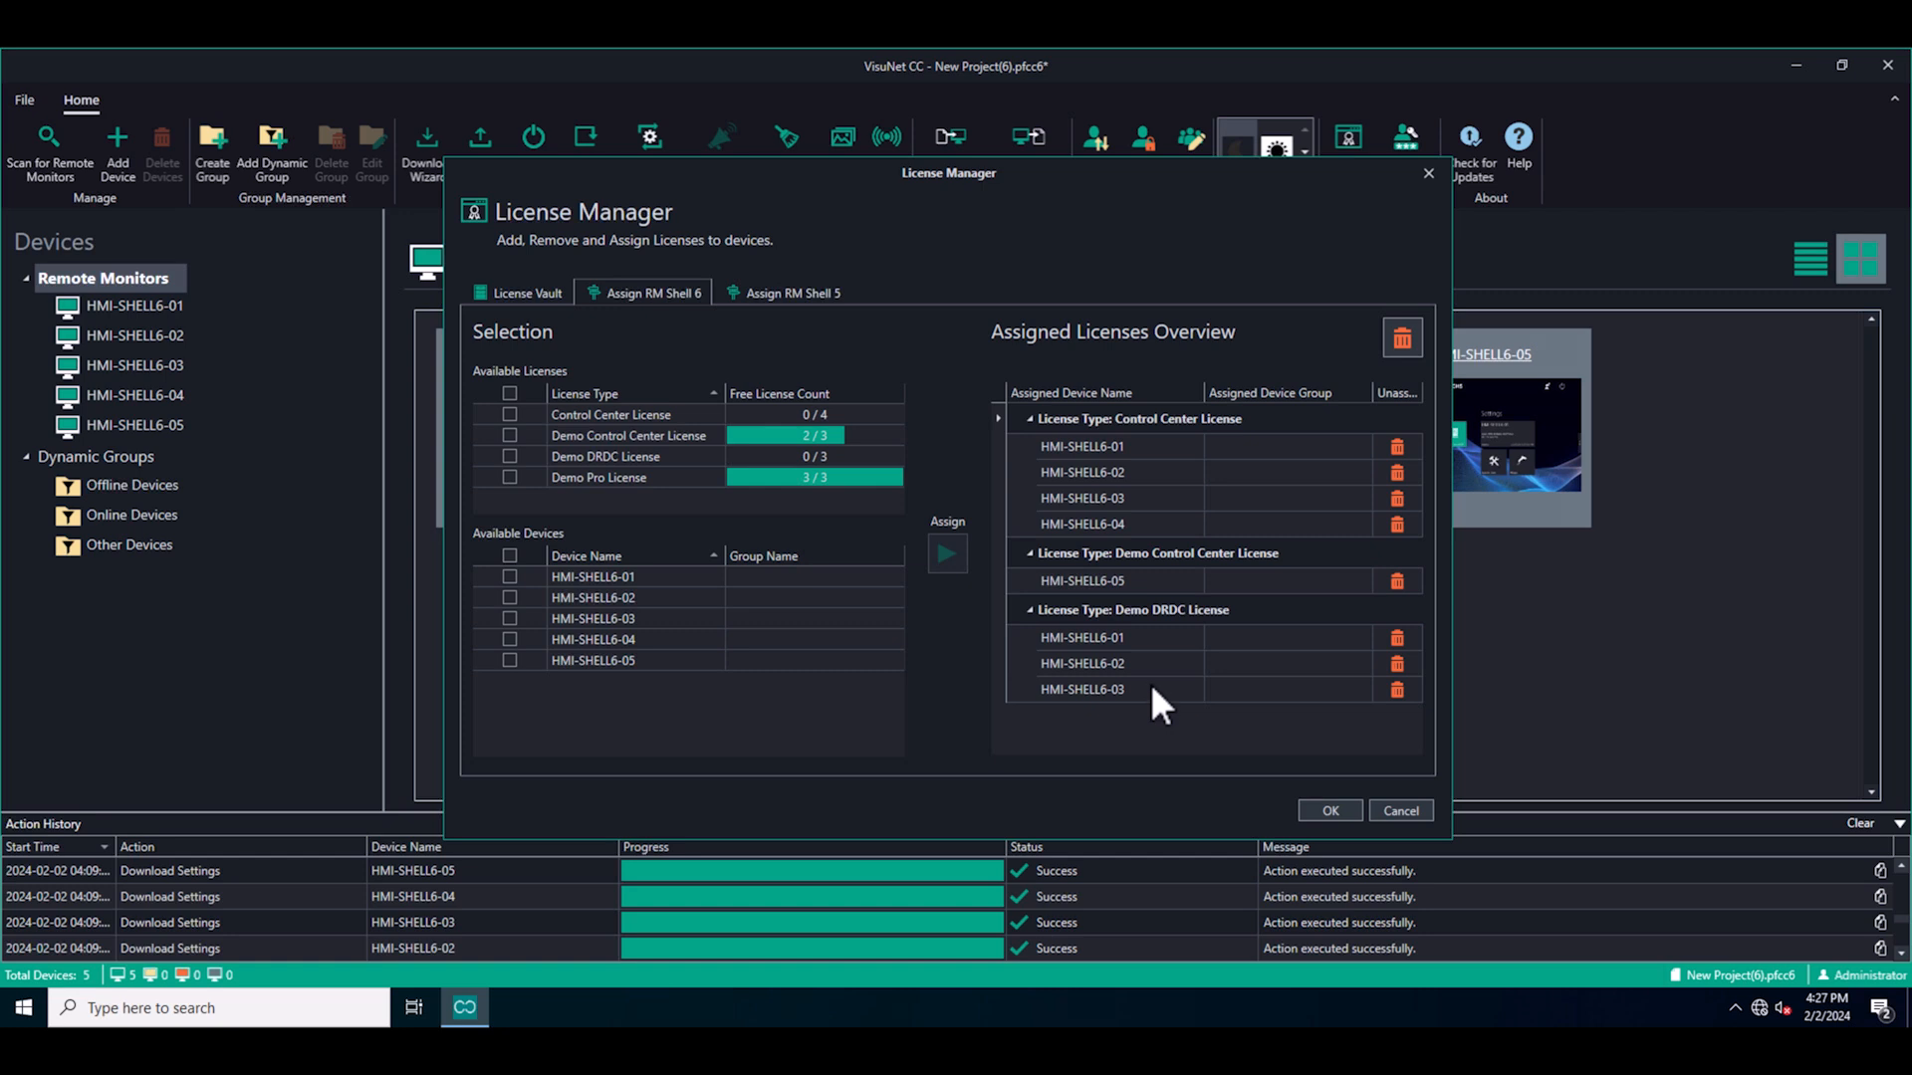
Unassign the Demo DRDC License from HMI-SHELL6-03, HMI-SHELL6-02 and HMI-SHELL6-01 individually
{"action": "left_click", "coordinate": [1397, 689]}
{"action": "left_click", "coordinate": [1397, 663]}
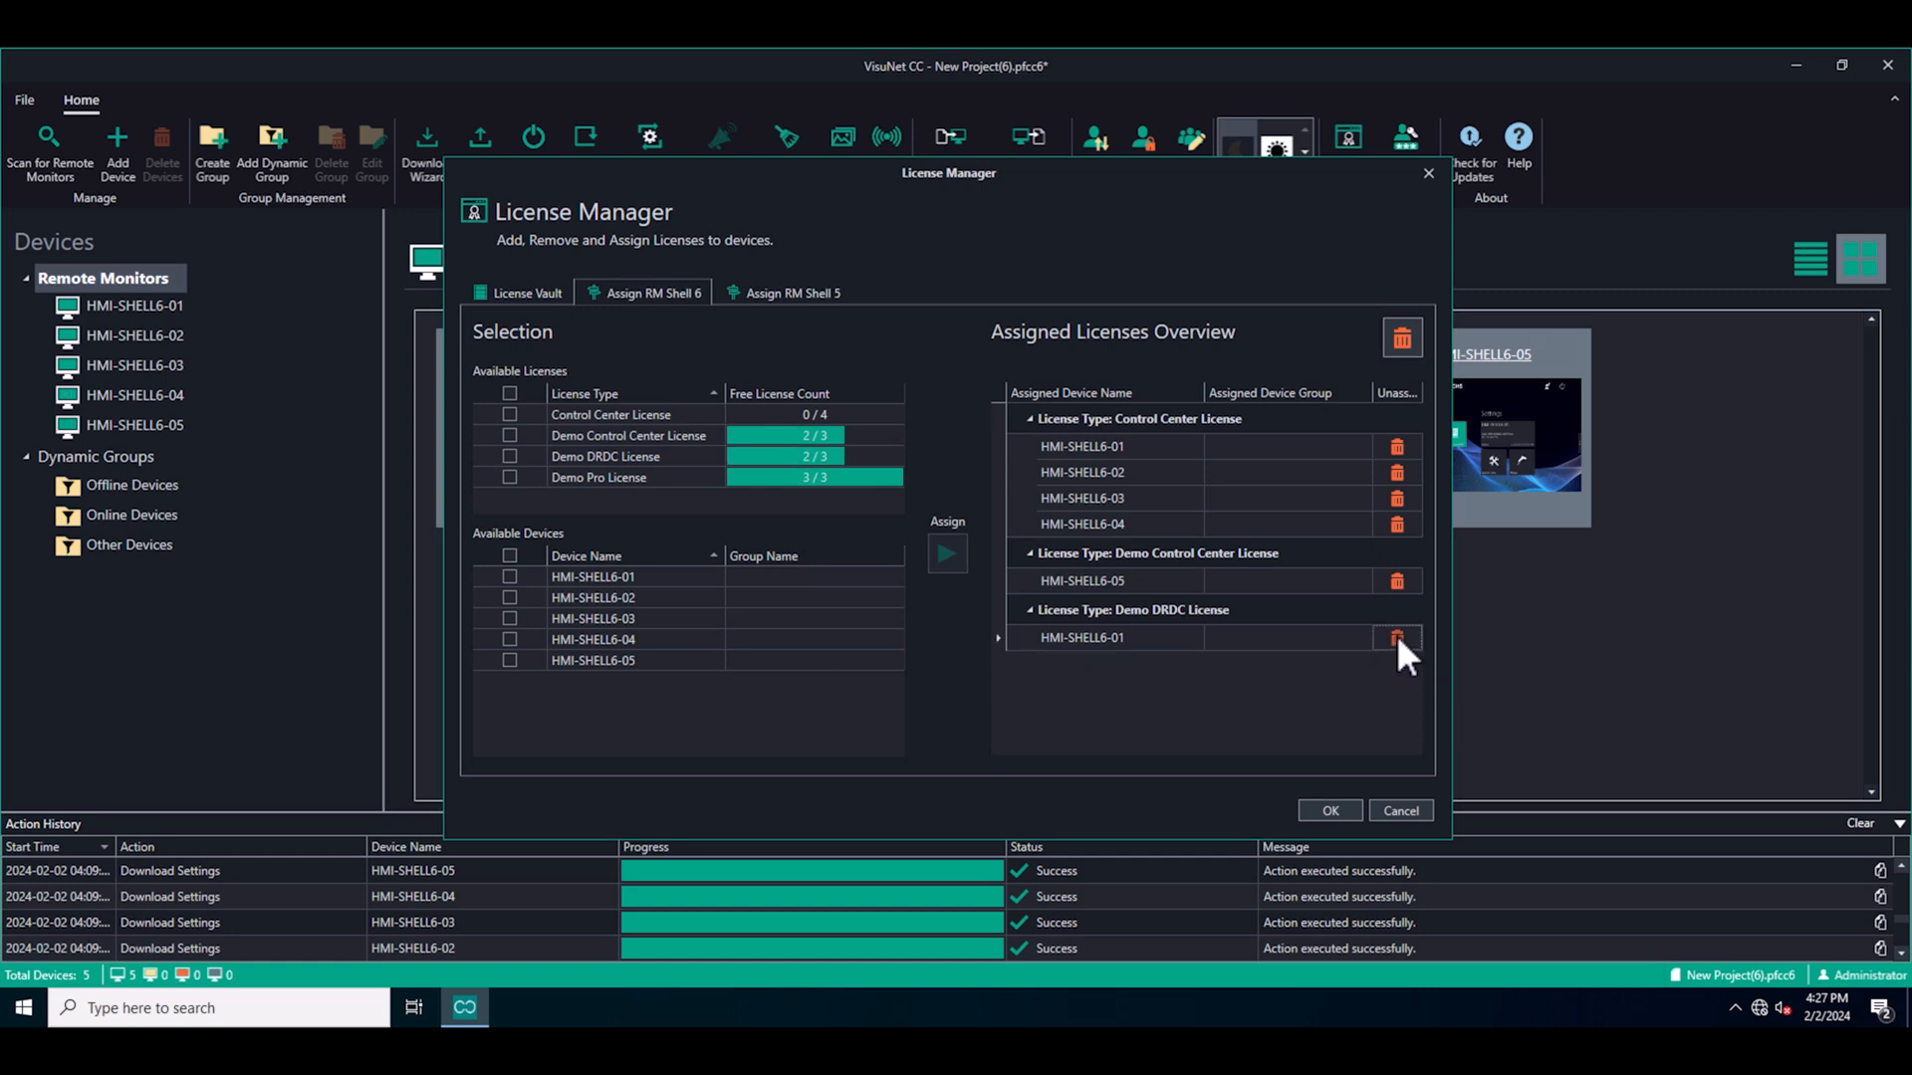
{"action": "left_click", "coordinate": [1397, 638]}
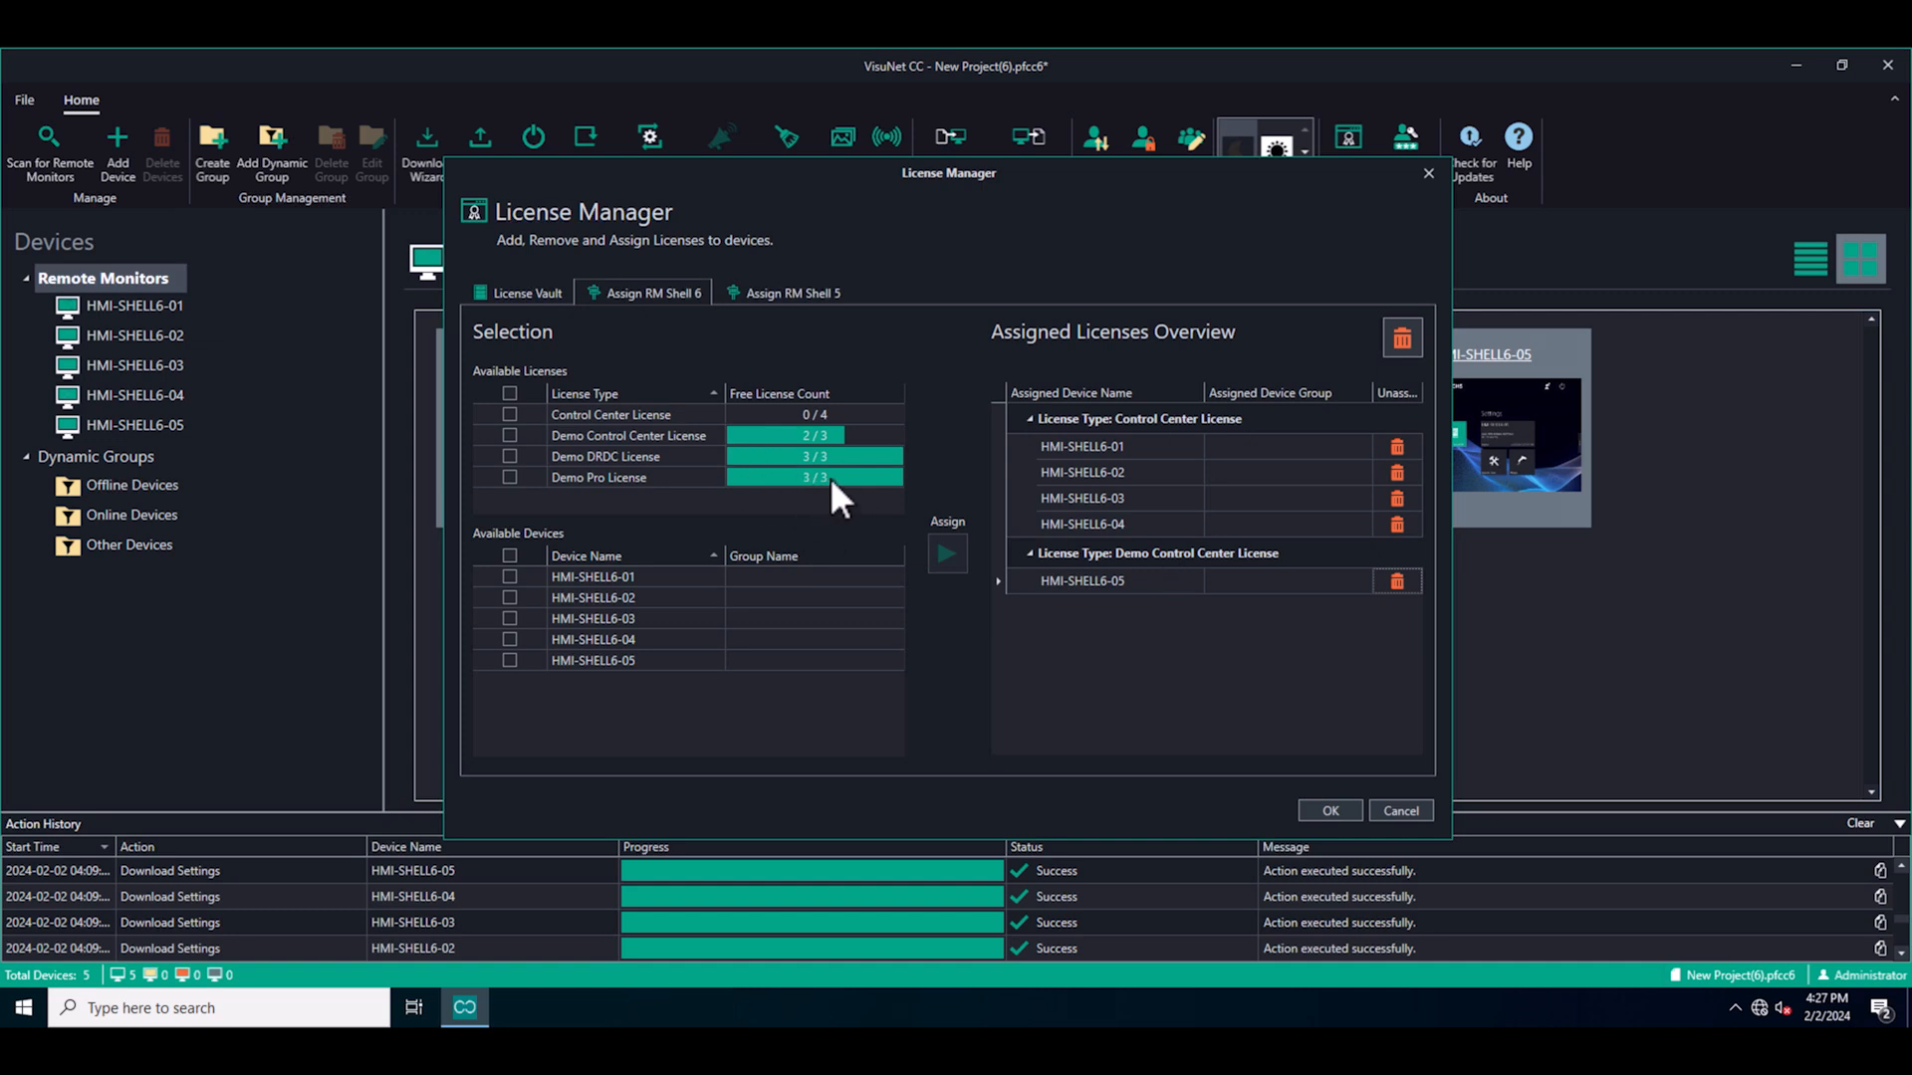
Check the RM Shell 5 license assignments and accept the changes made in the License Manager
{"action": "left_click", "coordinate": [815, 295]}
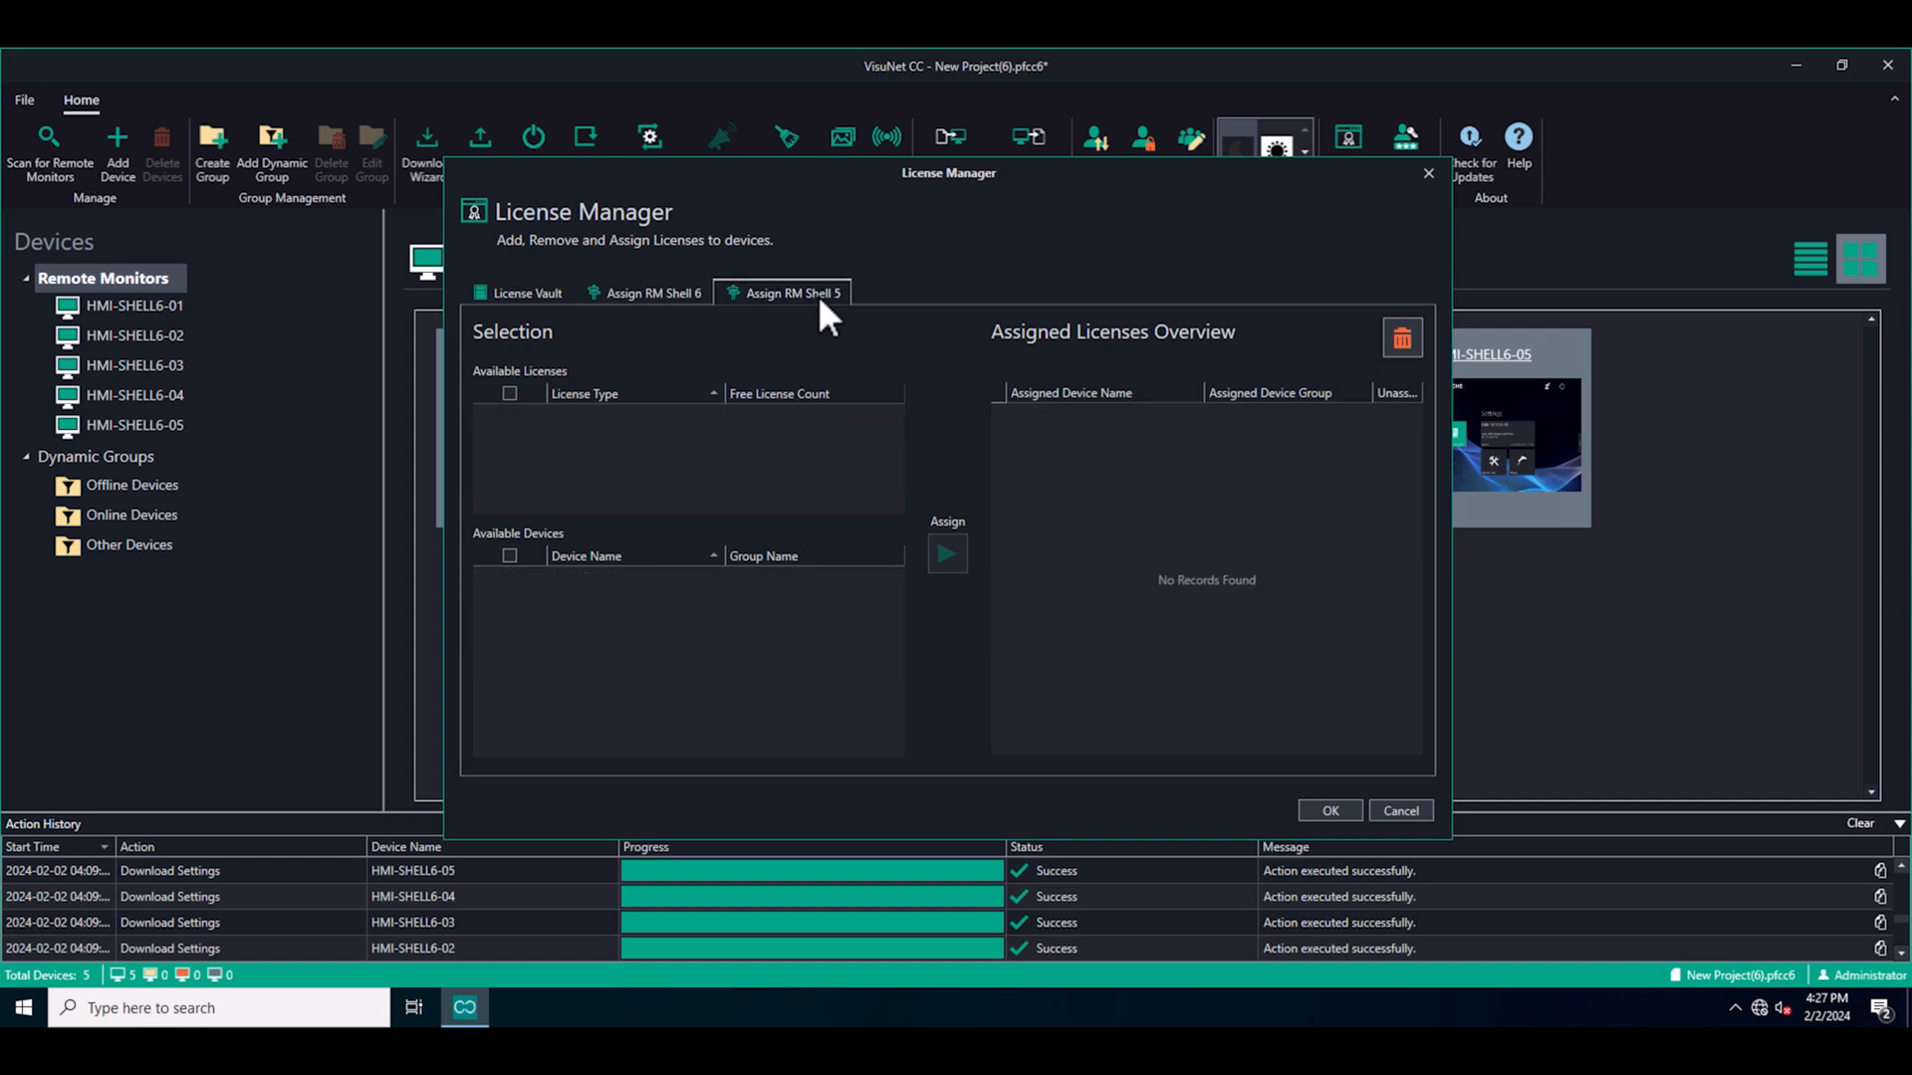
{"action": "left_click", "coordinate": [1352, 813]}
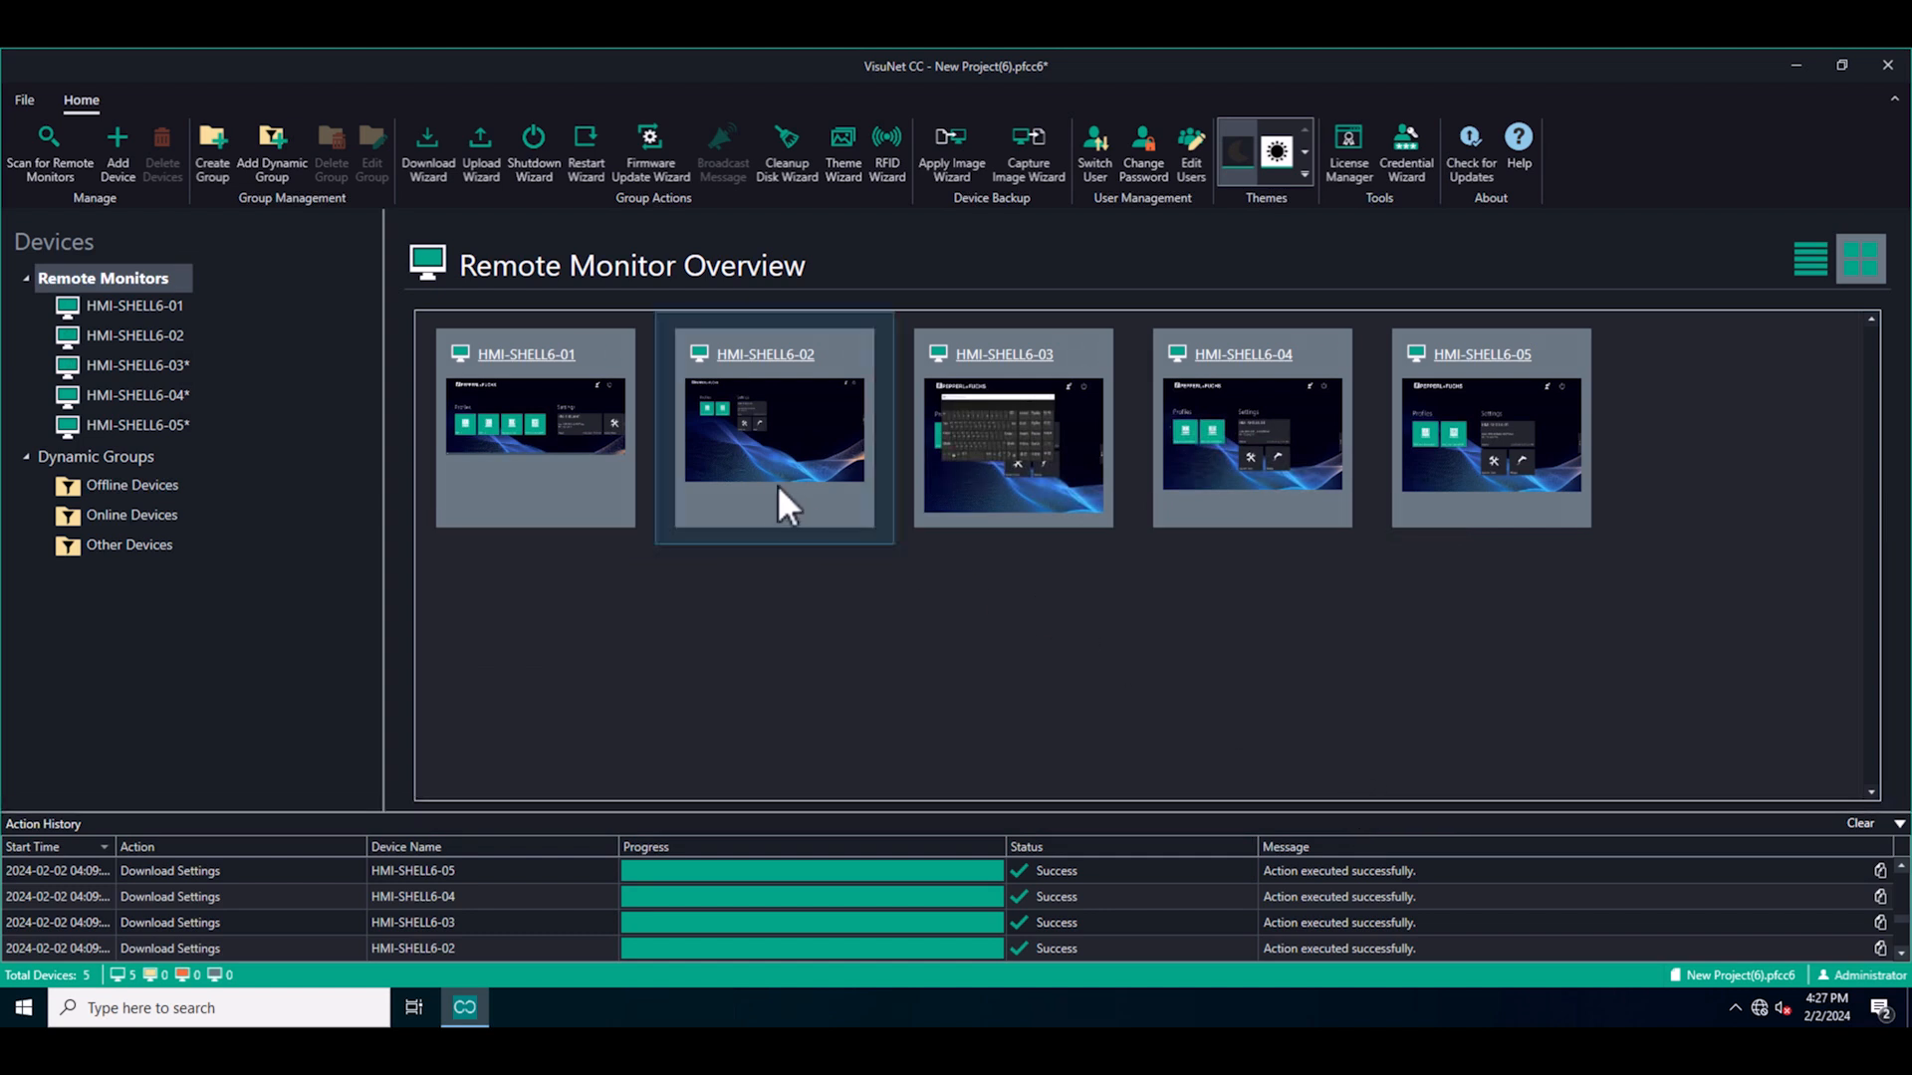
Run the Upload Wizard with all devices, HMI-SHELL6-01 through HMI-SHELL6-05, as targets
{"action": "left_click", "coordinate": [484, 172]}
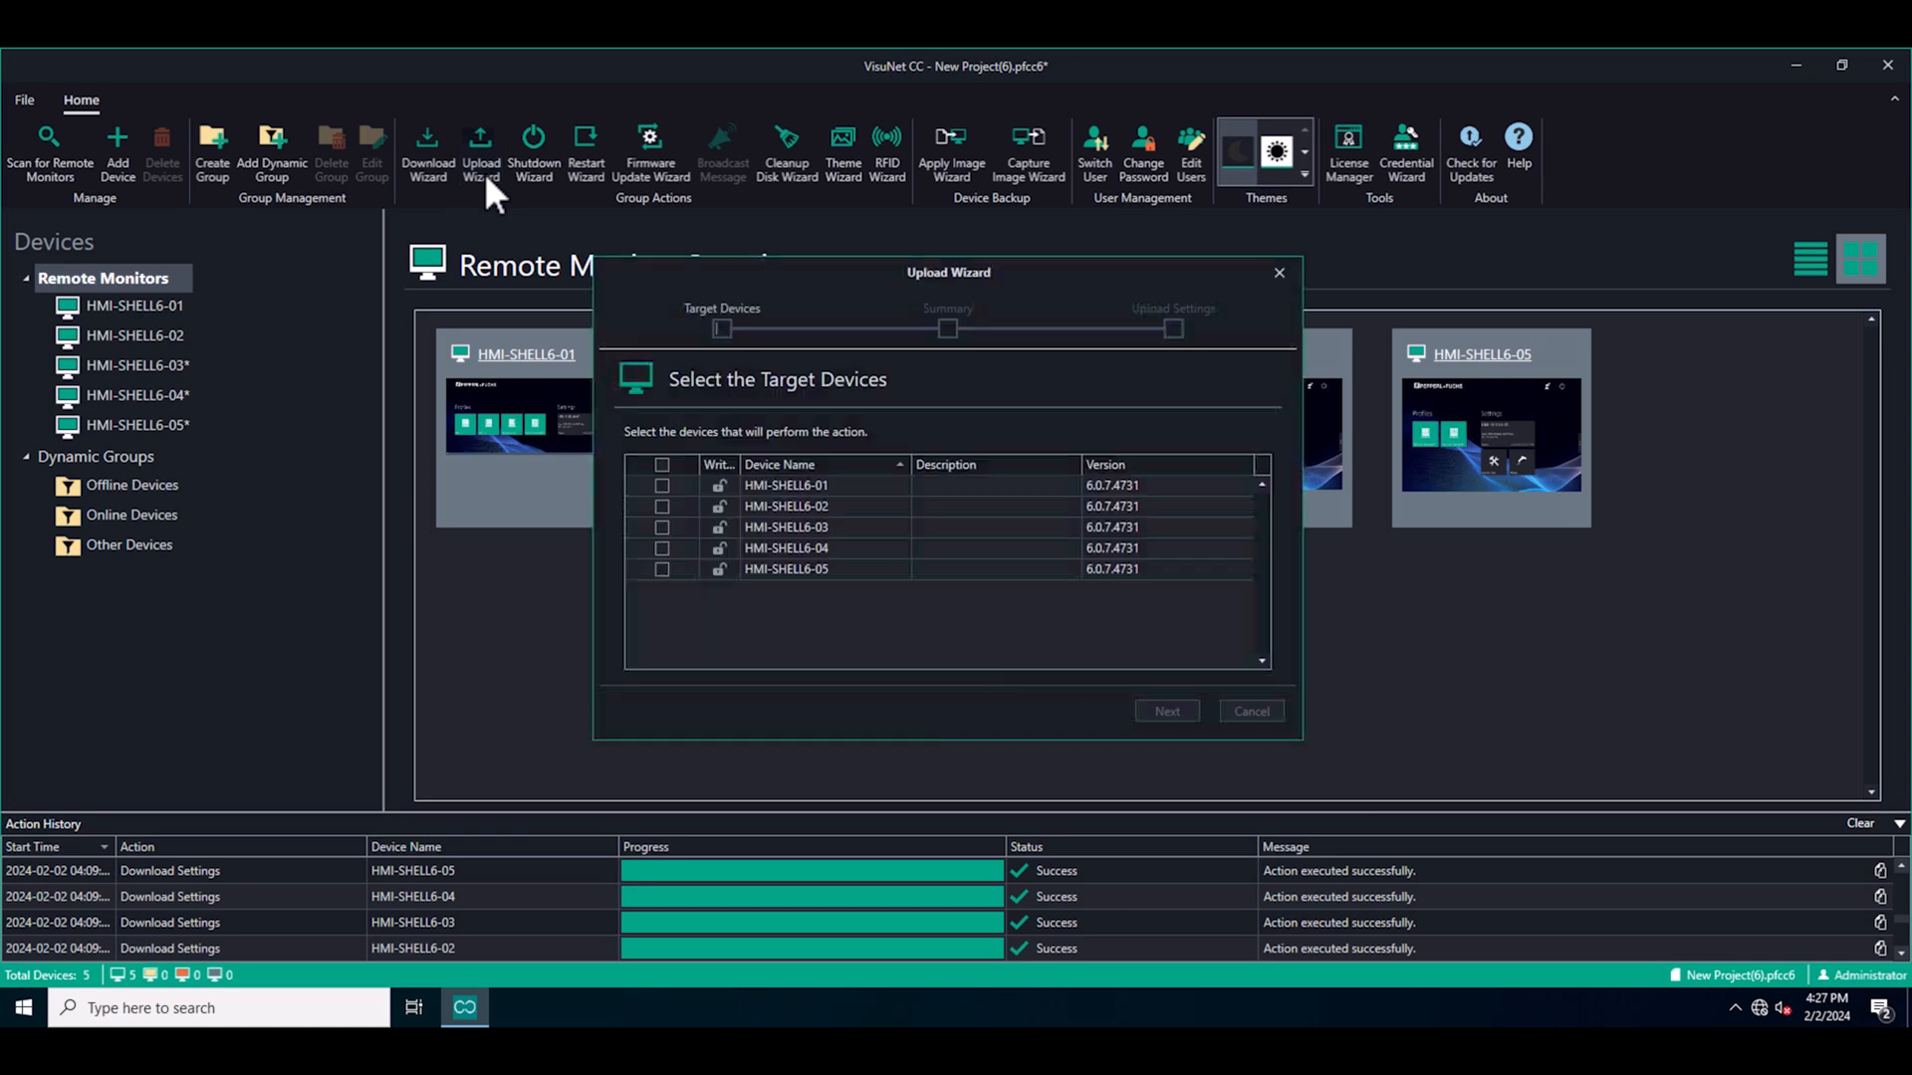
{"action": "left_click", "coordinate": [662, 465]}
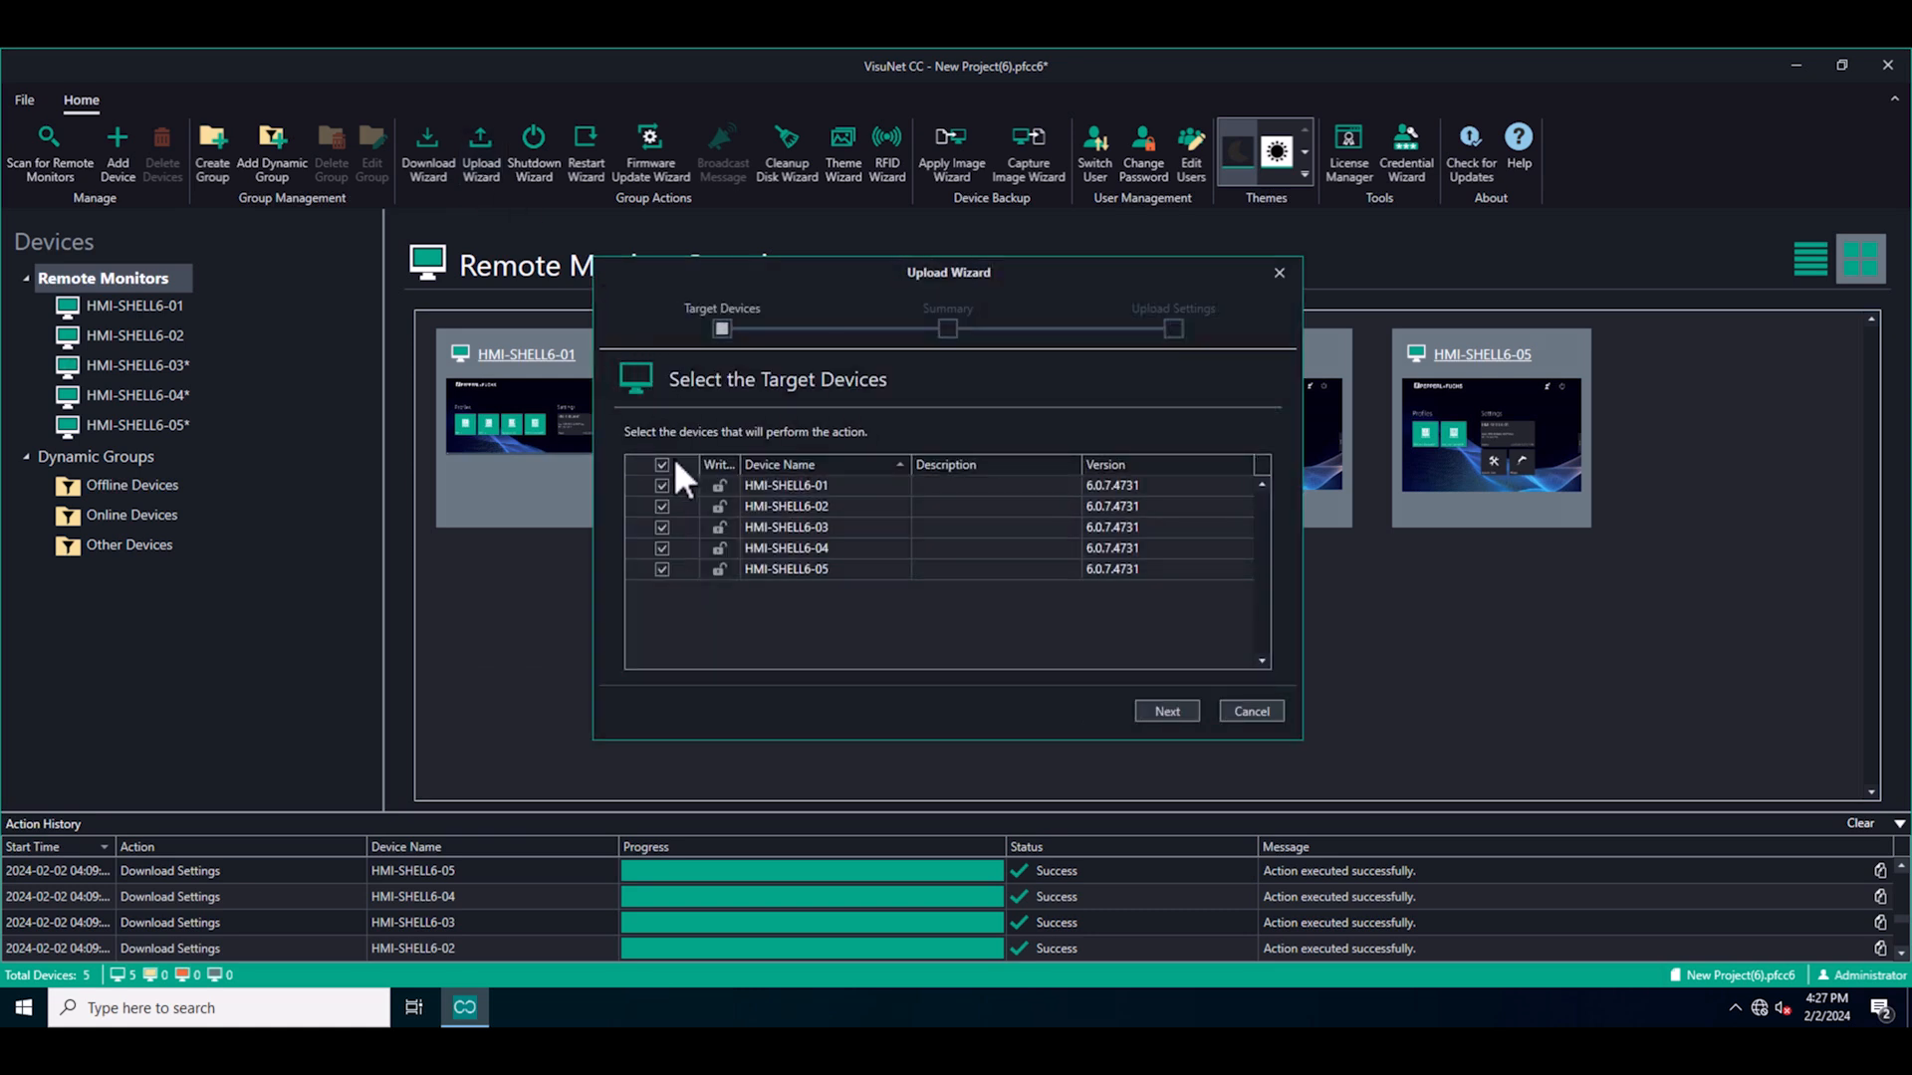
{"action": "left_click", "coordinate": [1179, 705]}
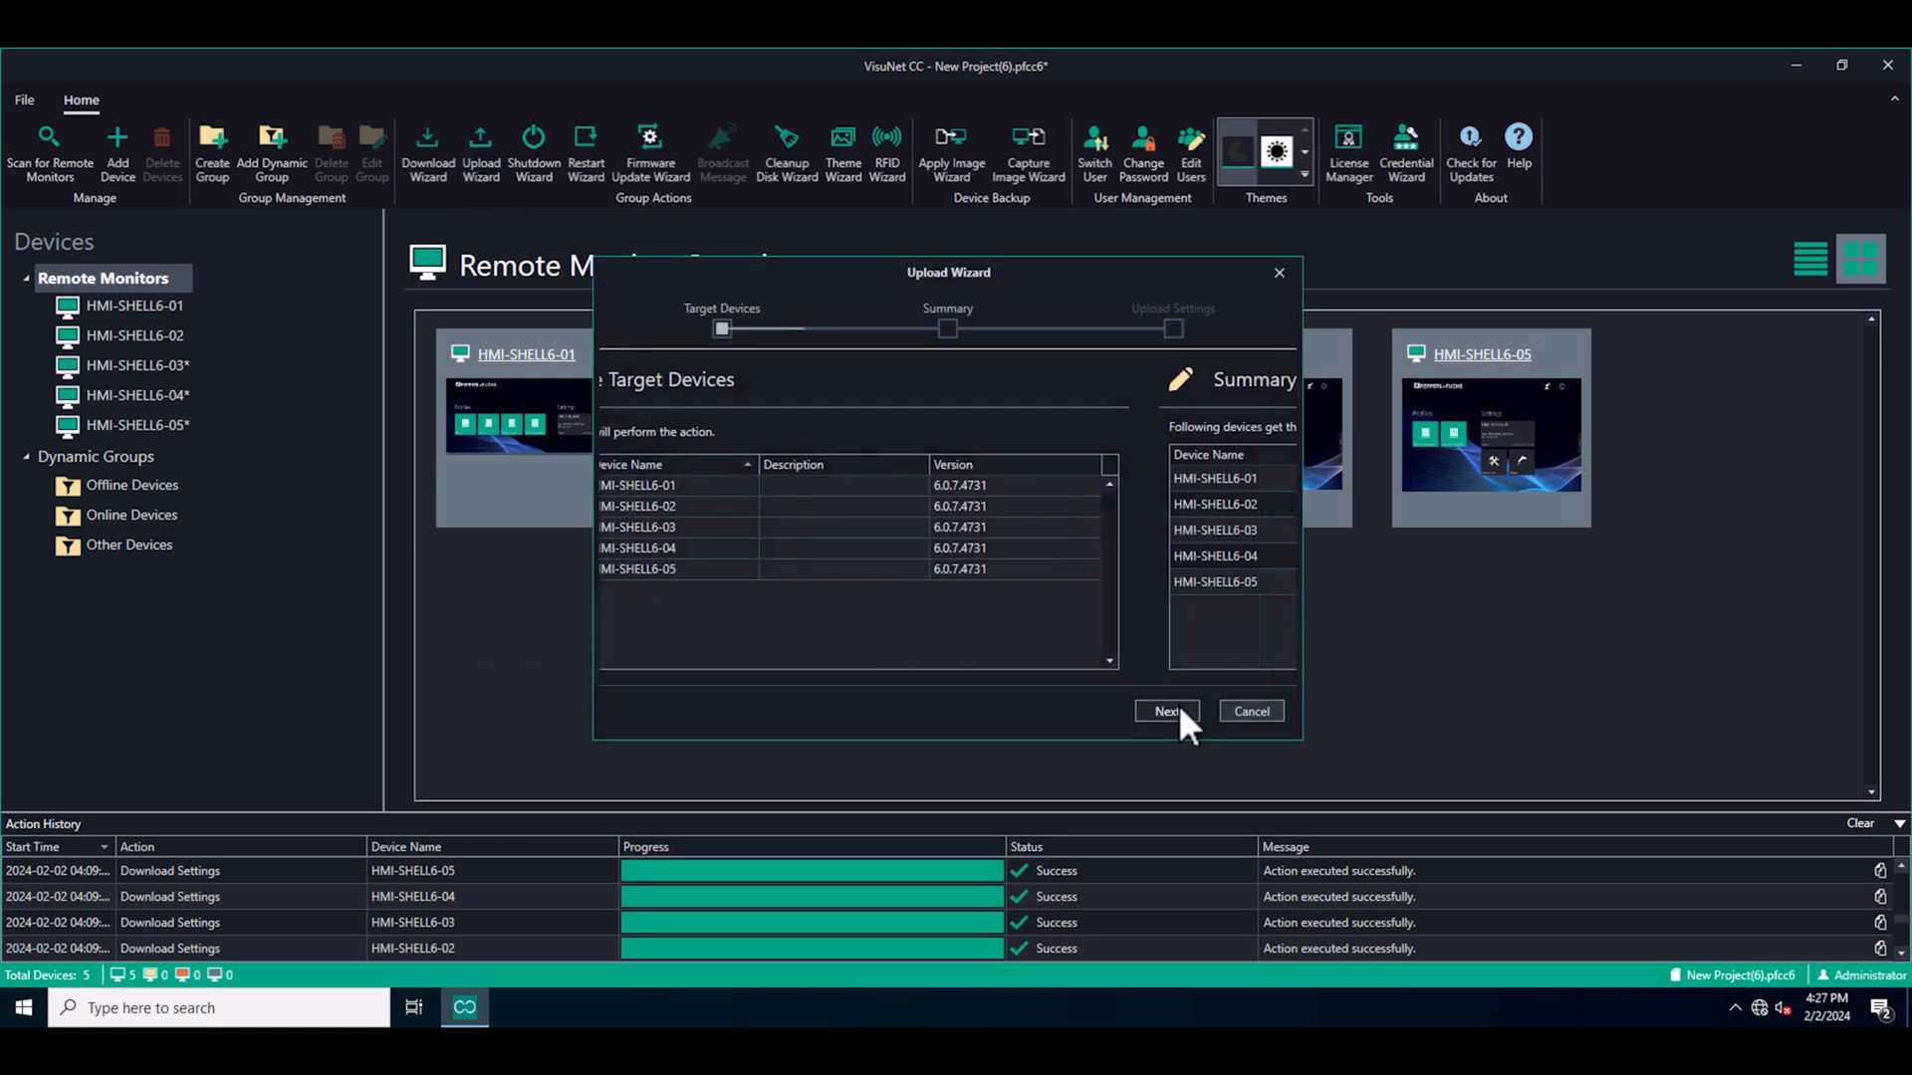
{"action": "left_click", "coordinate": [1179, 708]}
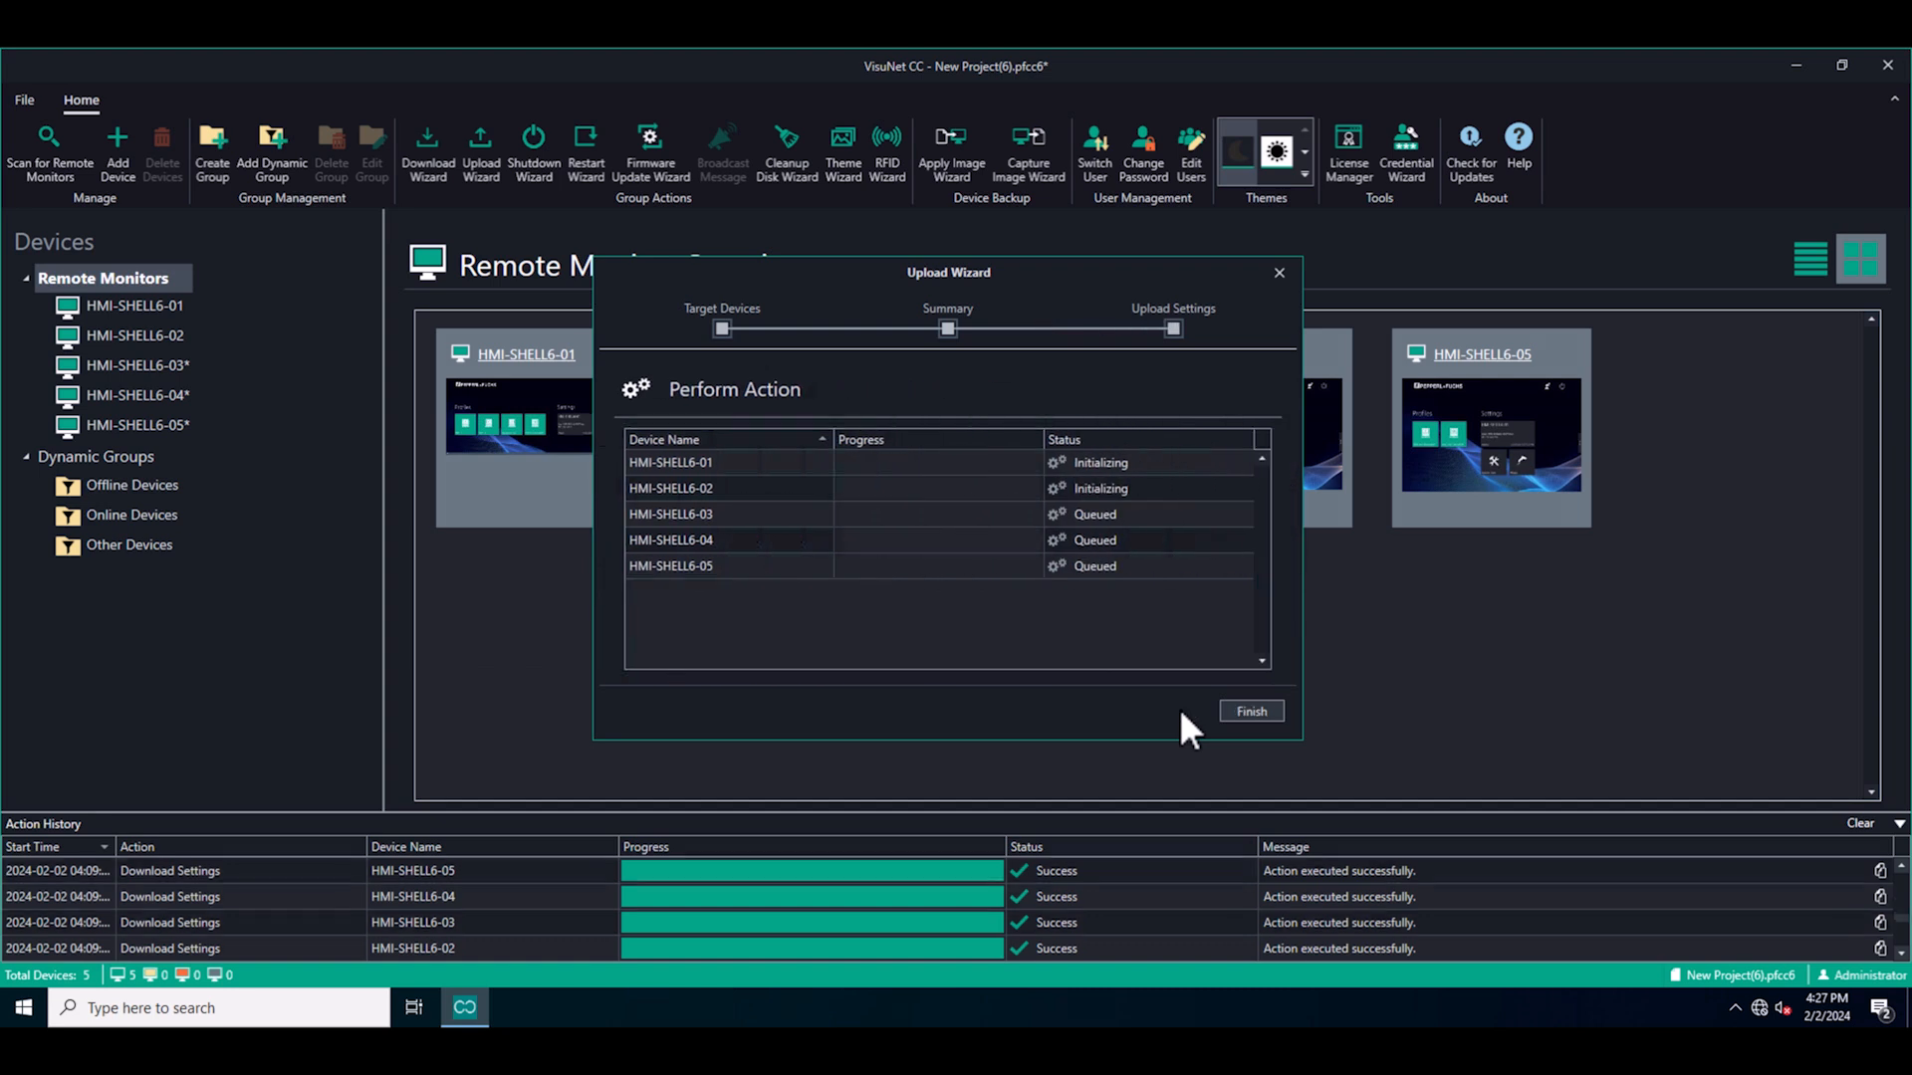